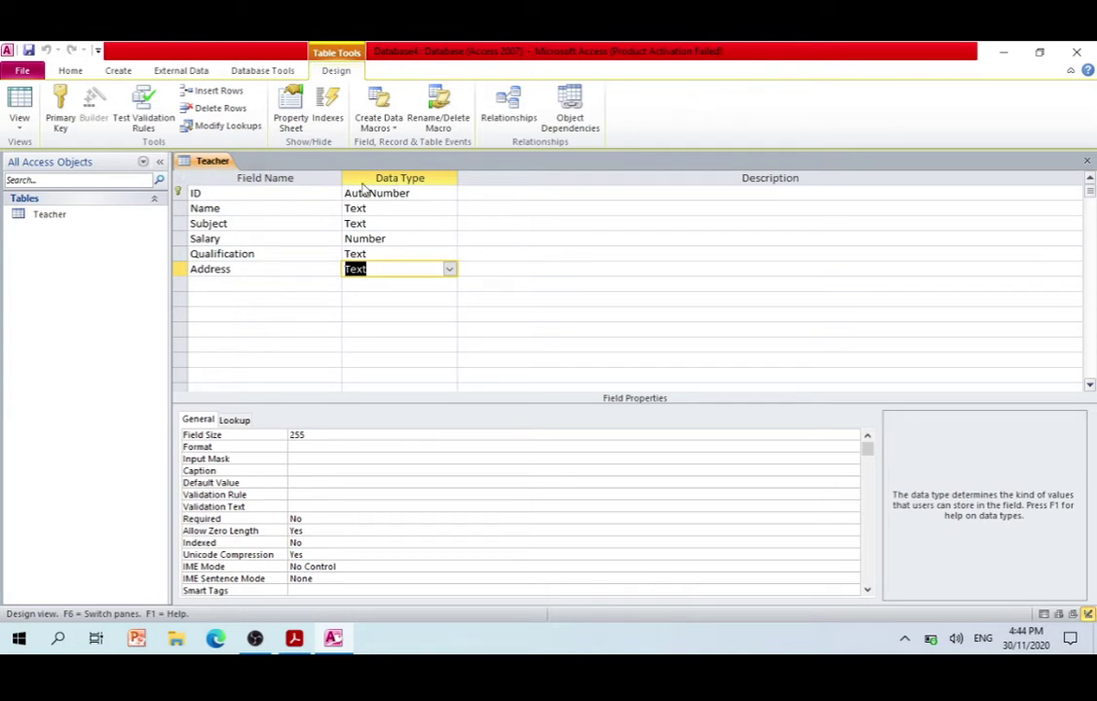
left_click(244, 204)
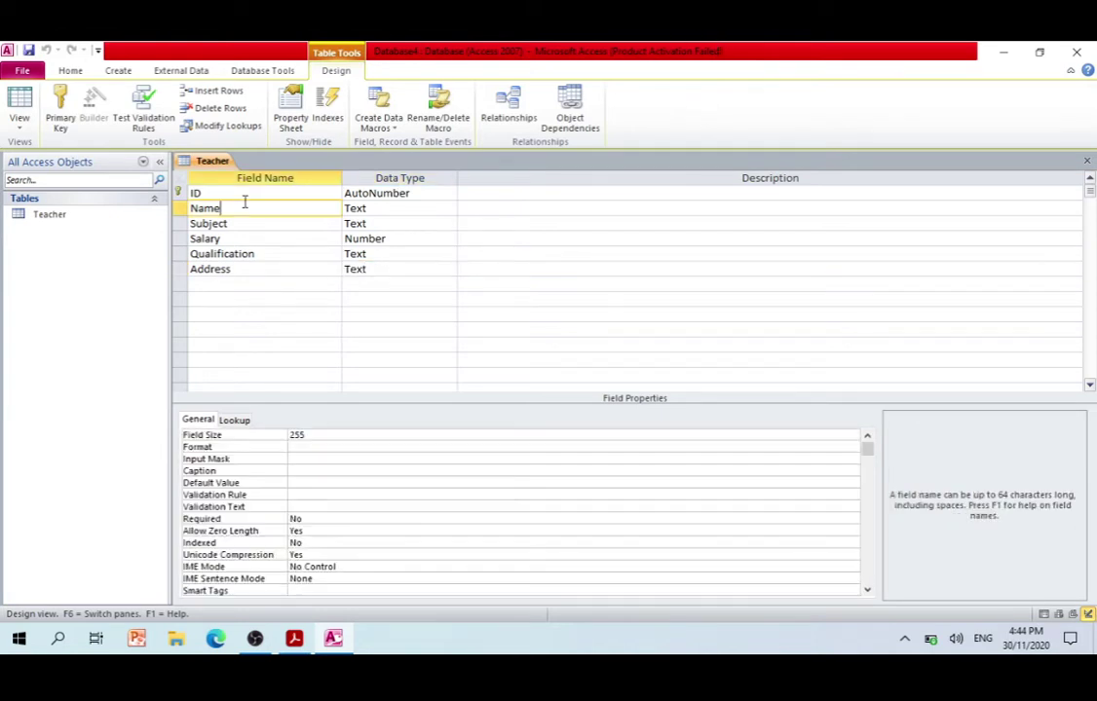
right_click(214, 162)
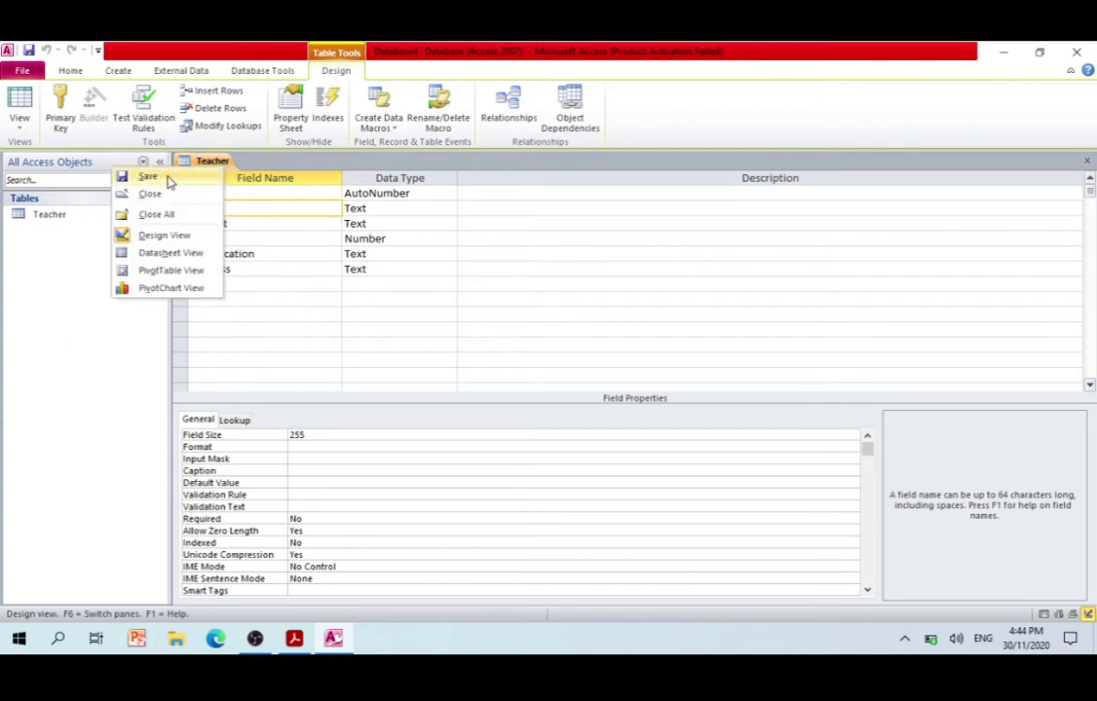
left_click(279, 164)
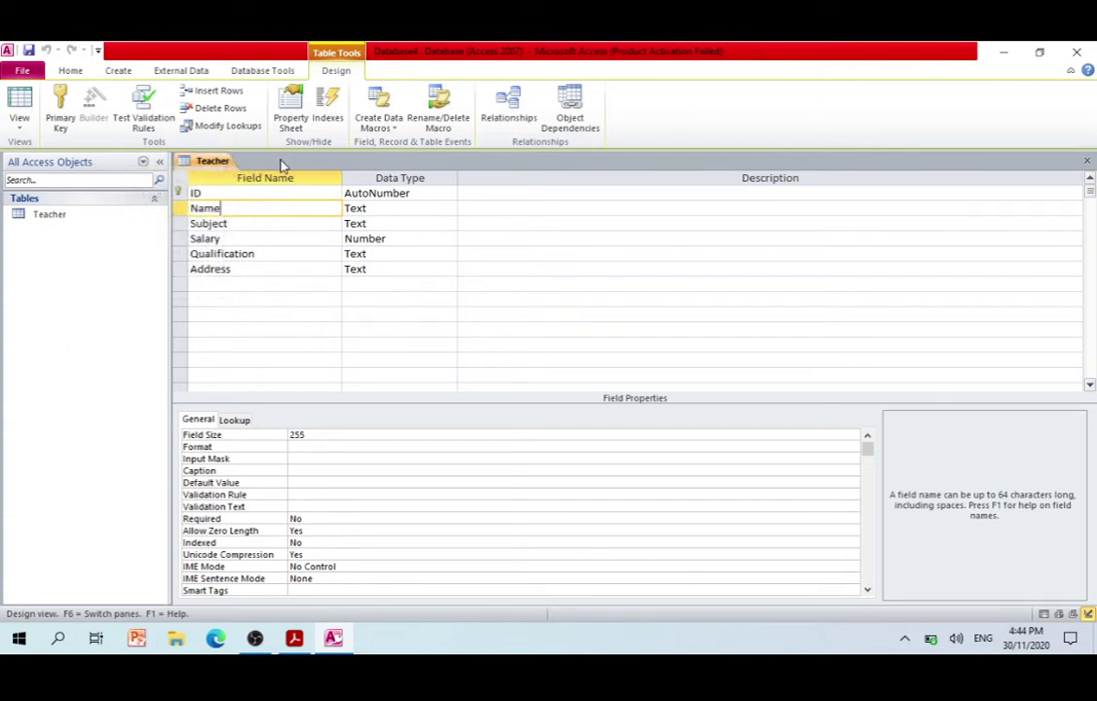
Enter the descriptions "Teacher ID" for the ID field and "Teacher Name" for the Name field.
left_click(216, 193)
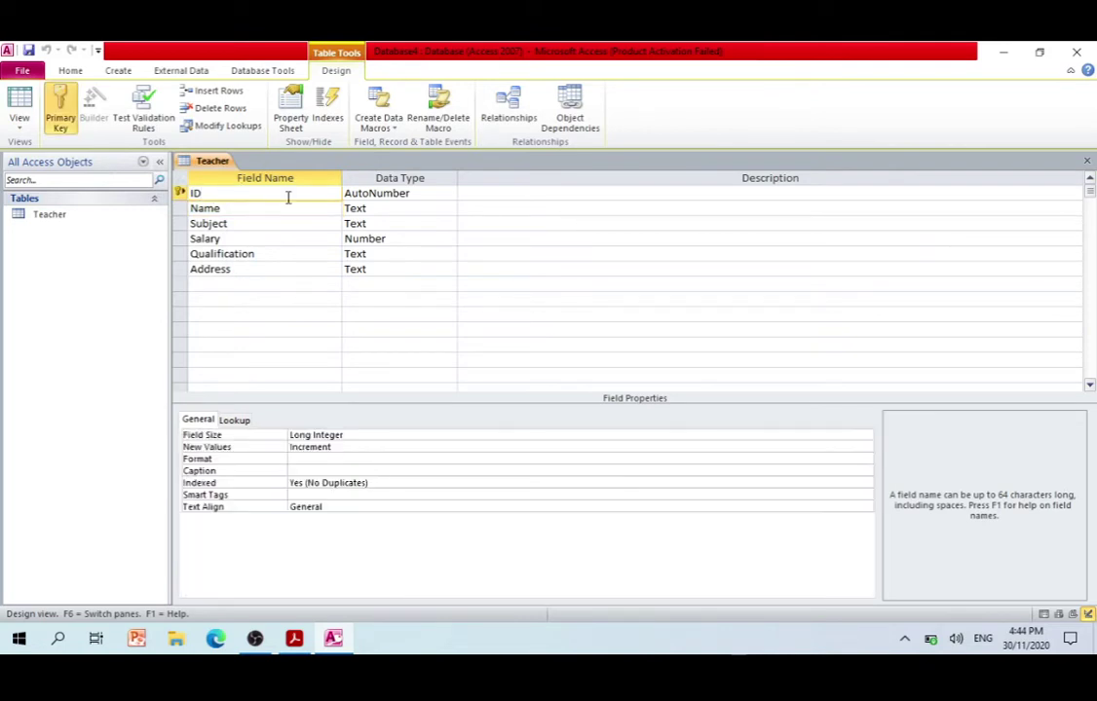
left_click(415, 193)
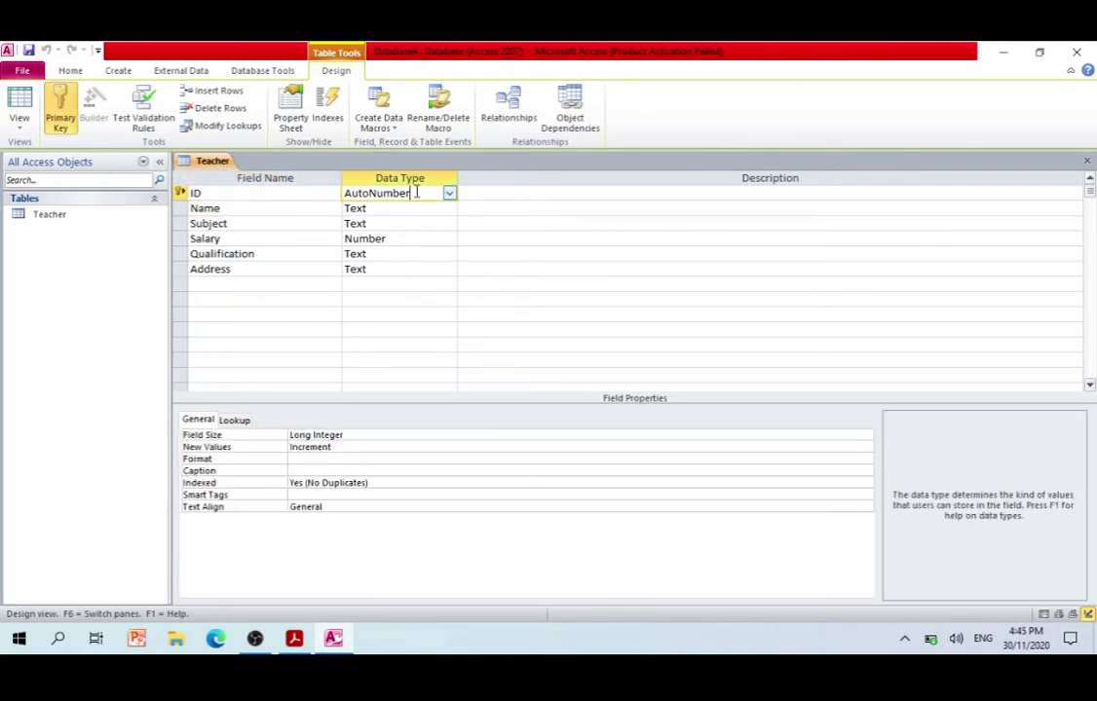
left_click(503, 194)
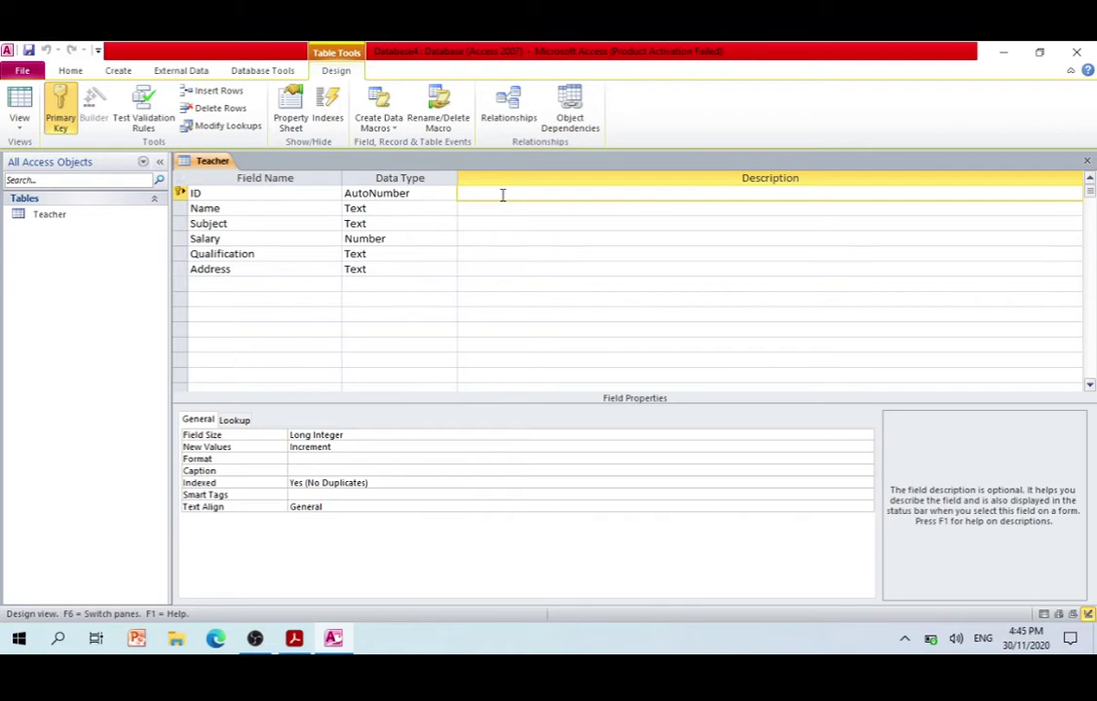
type("Teacher ID")
left_click(468, 208)
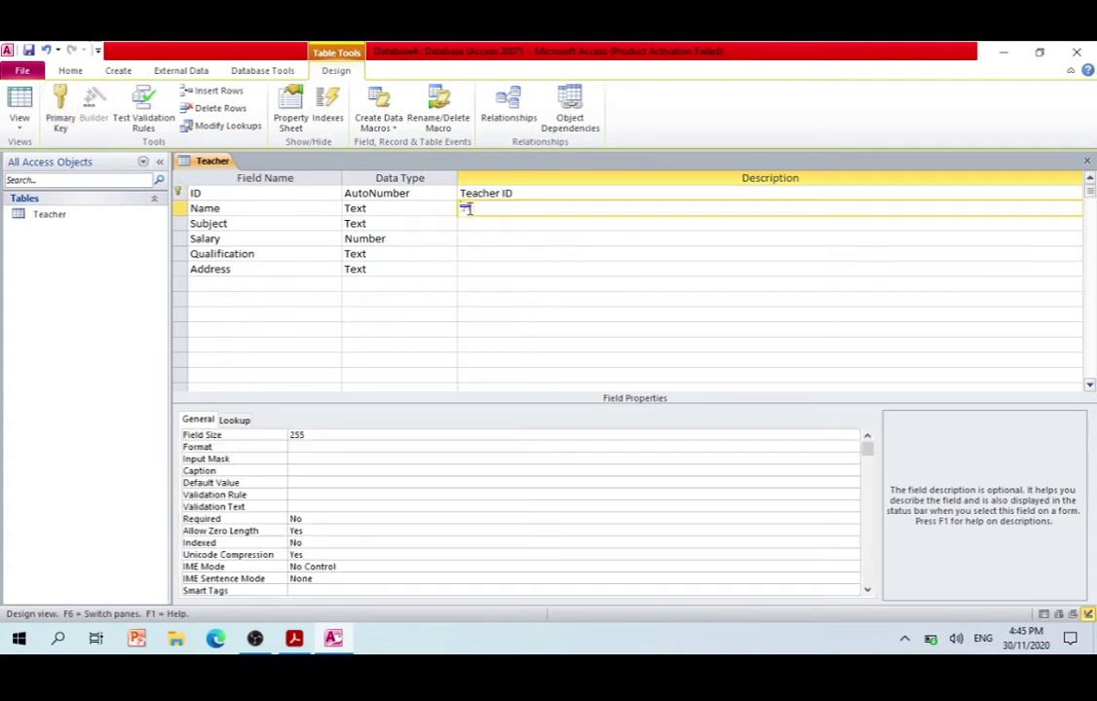
type("Teacher Name")
Enter "Profciency" as the description of the Subject field.
left_click(474, 225)
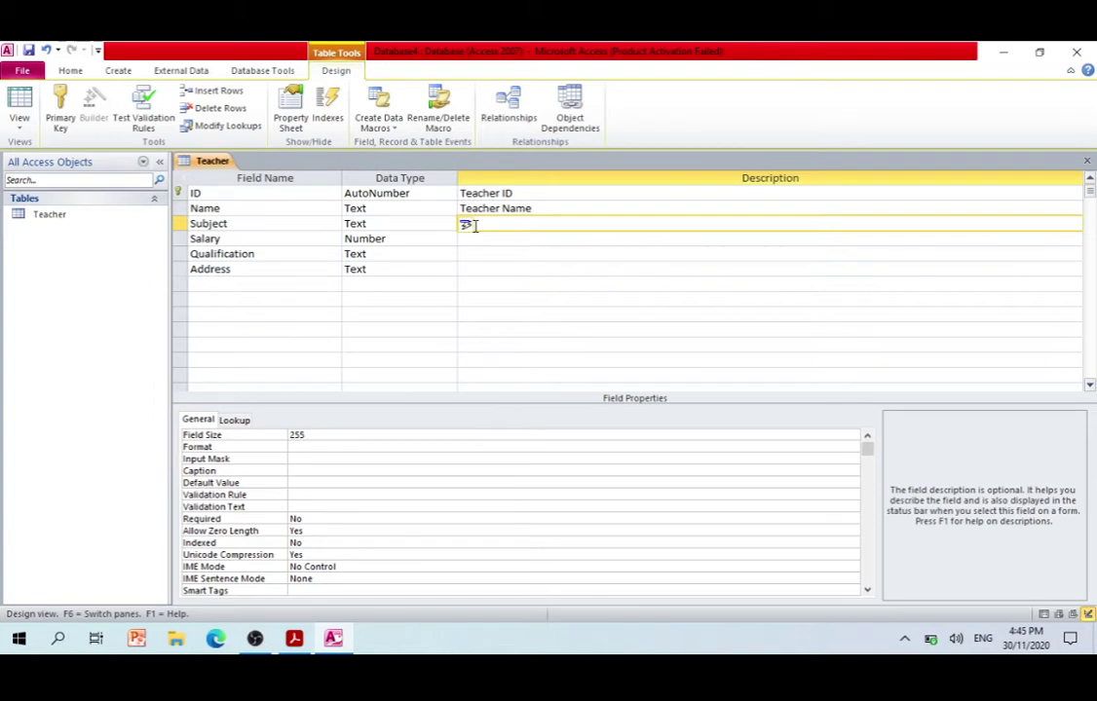
type("T")
type("Profiec")
type("incy")
left_click(482, 223)
type("cy")
left_click(480, 239)
left_click(501, 223)
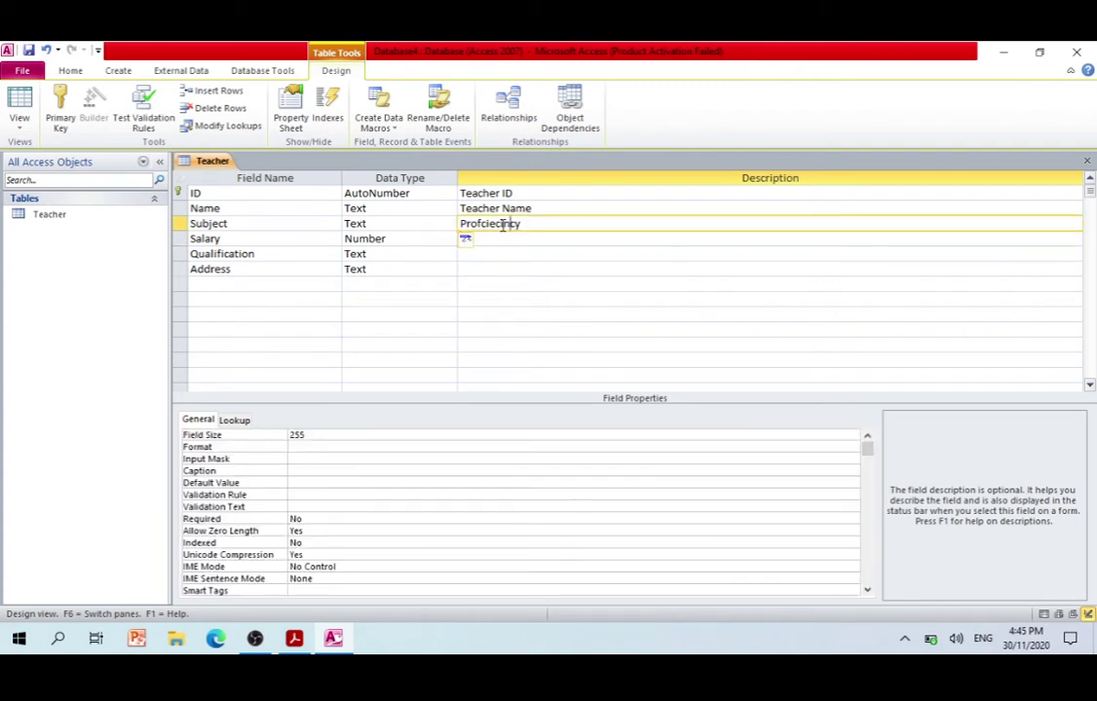
key("Delete")
key("Delete")
type("n")
Describe the Salary field as "Monthly Salary" and put the word "Subject" in front of the Subject field's description.
left_click(476, 239)
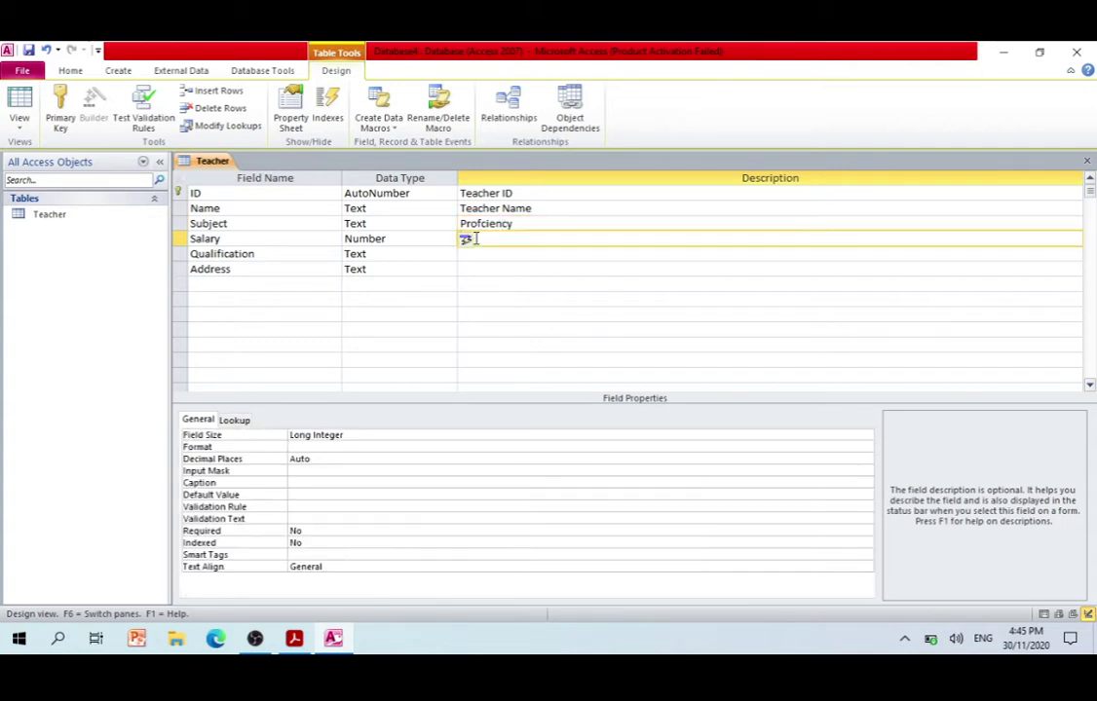
type("Monthly Salary")
left_click(526, 257)
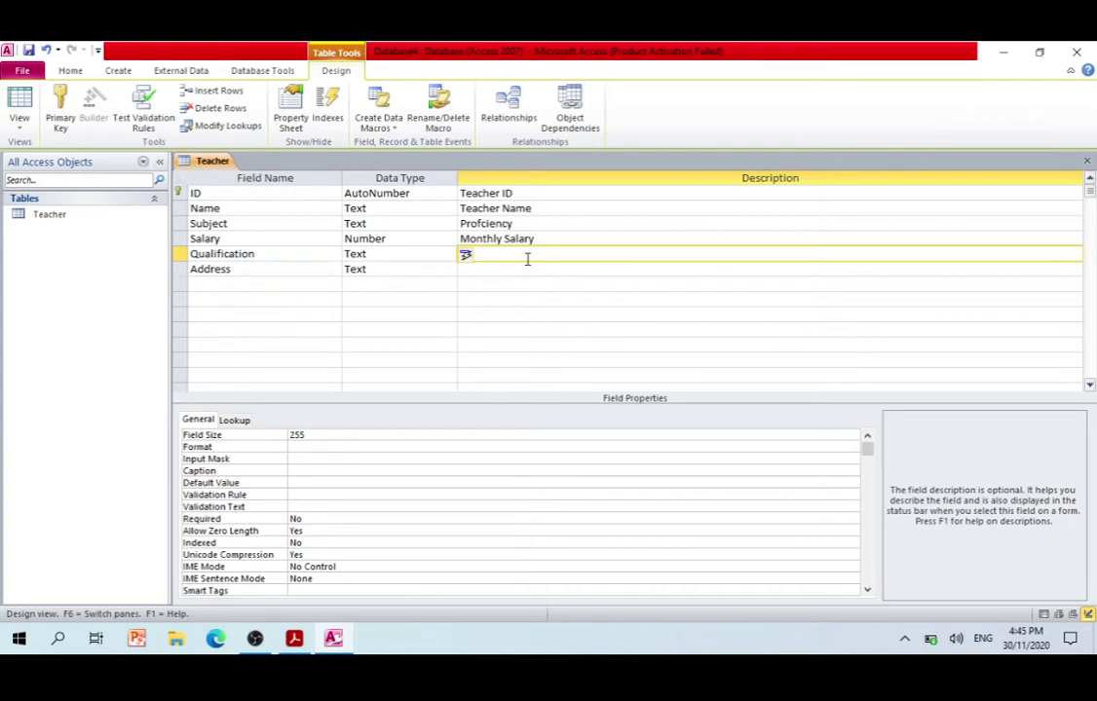
left_click(465, 217)
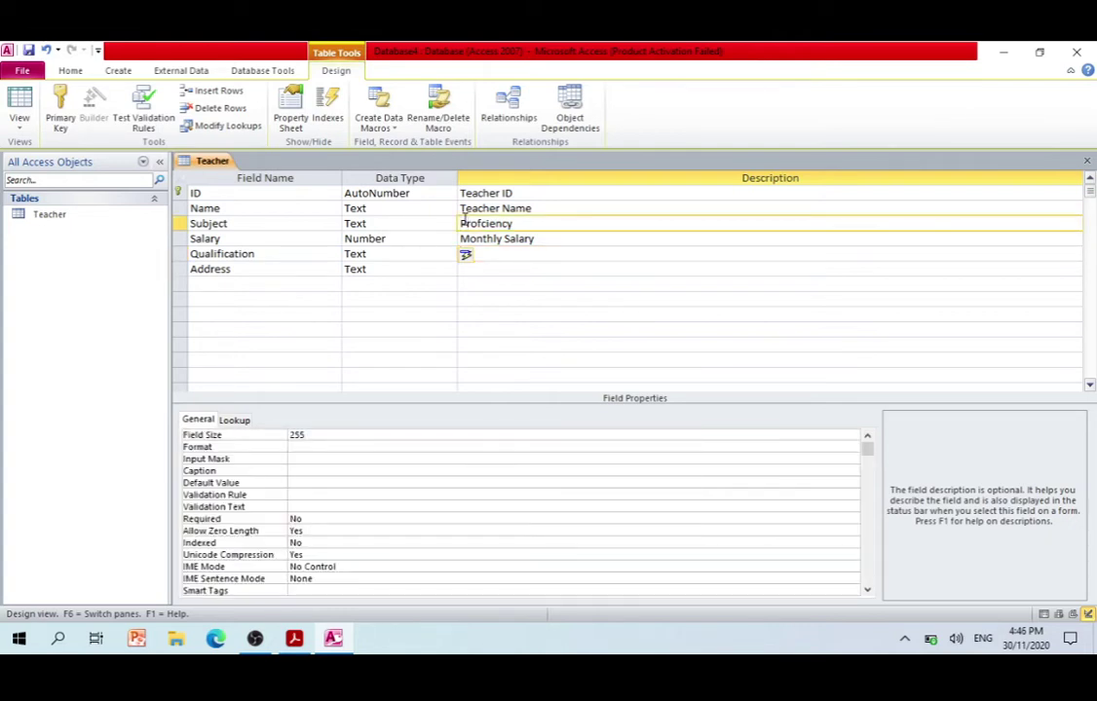
type("Subject")
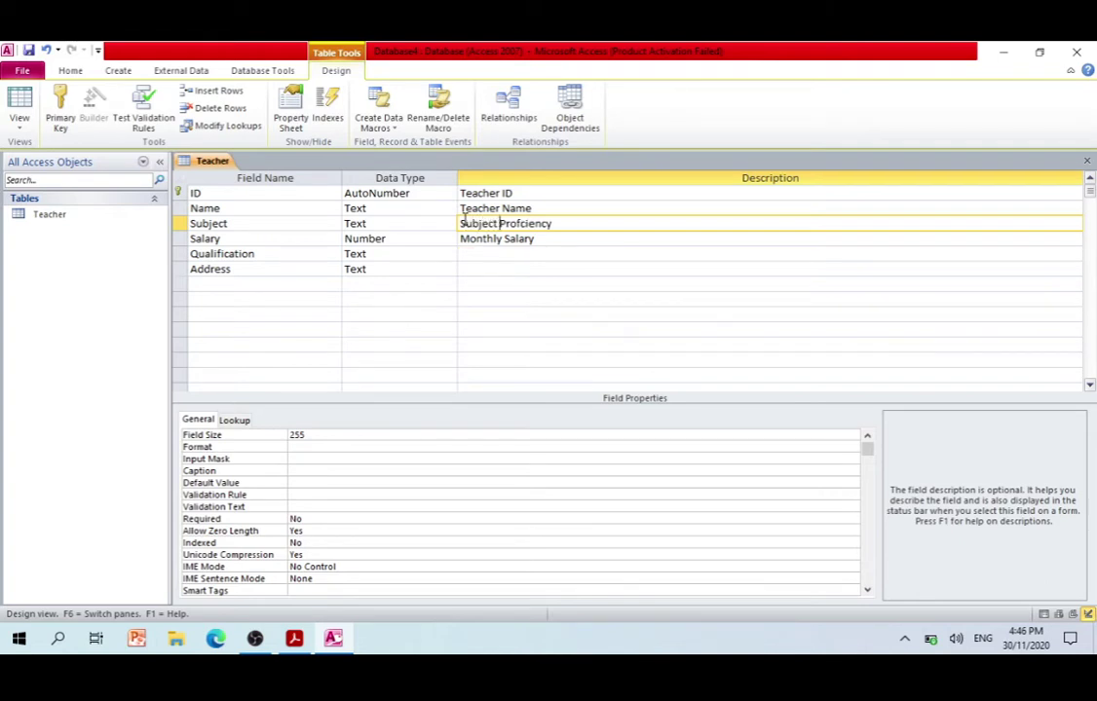
Enter the descriptions "M.a or M.Phil" for the Qualification field and "Location" for the Address field.
left_click(490, 260)
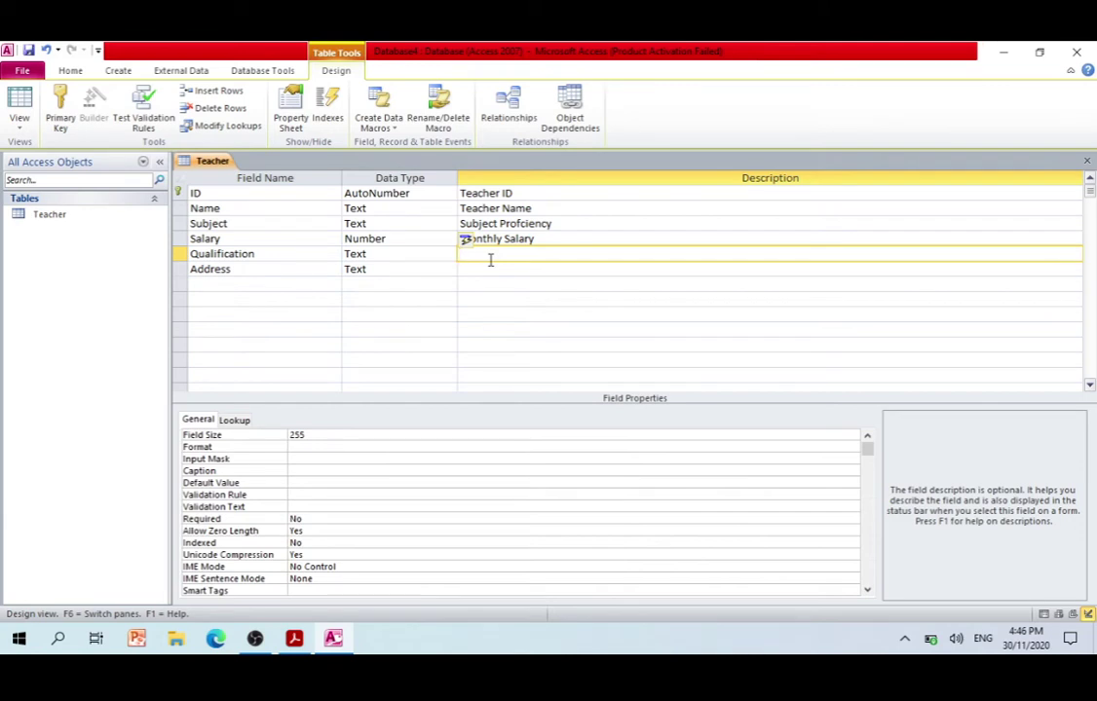
type("M.a or M.Phil")
left_click(484, 268)
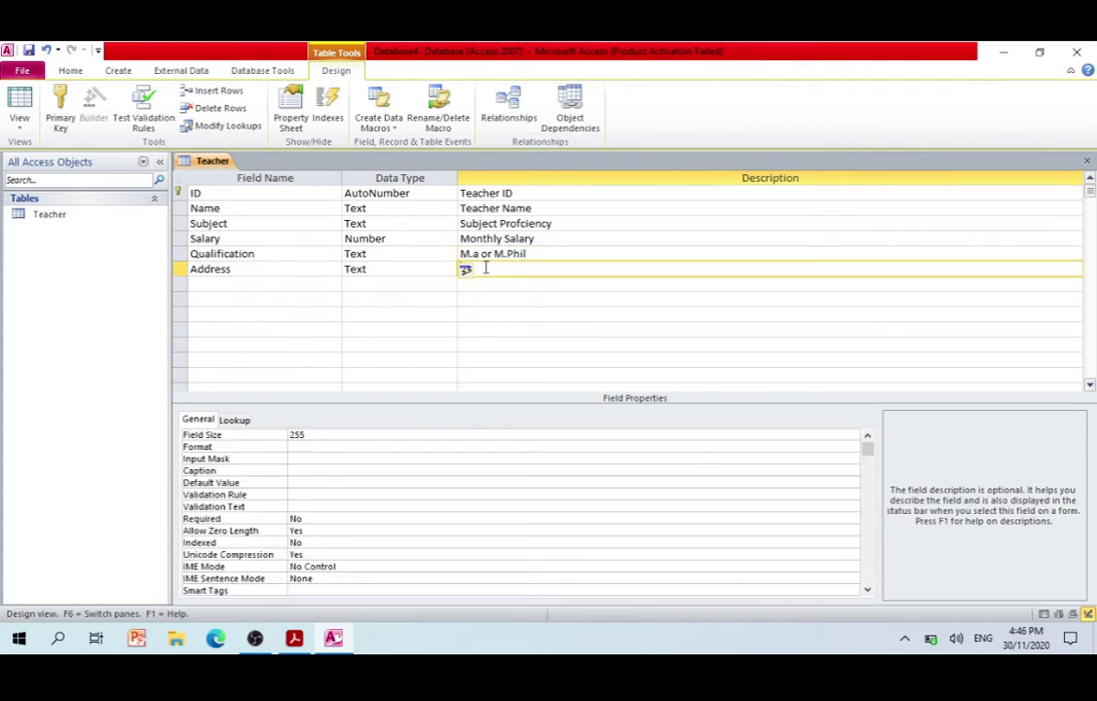
type("Location")
mouse_move(296, 650)
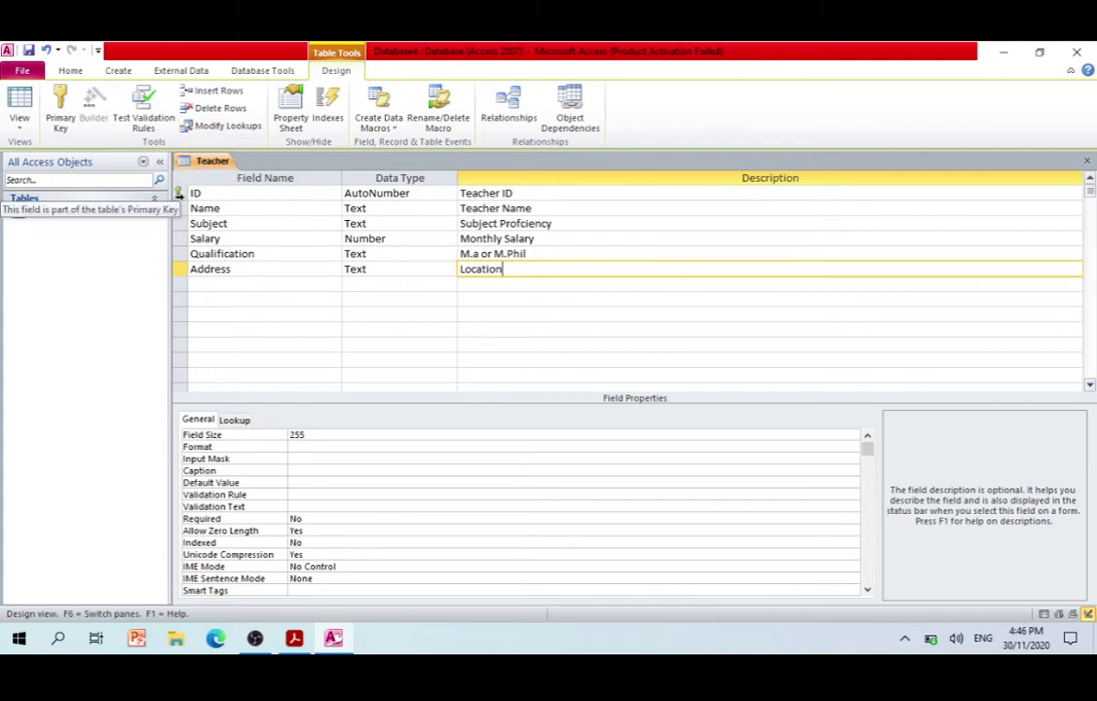
left_click(179, 194)
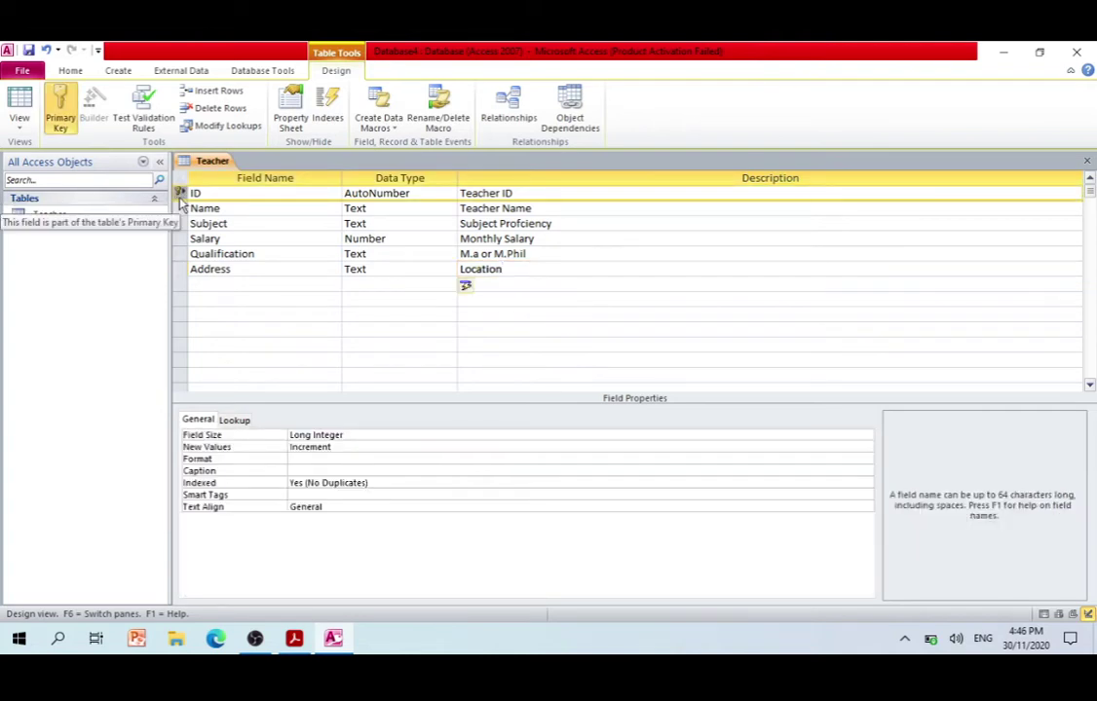
right_click(180, 201)
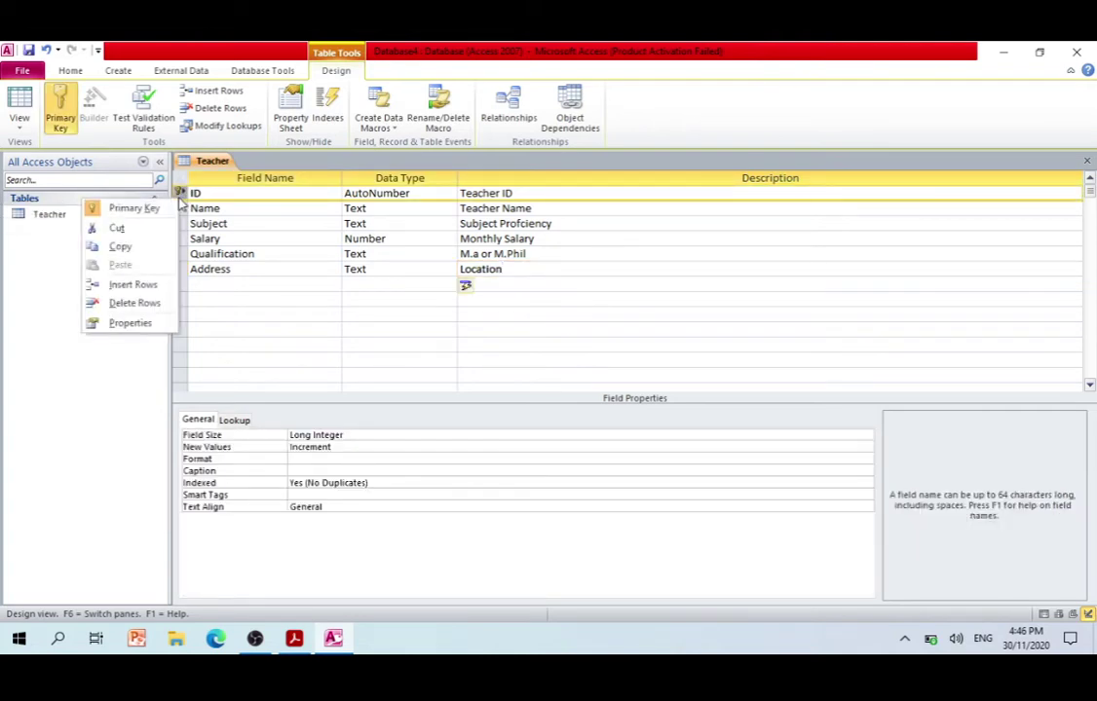
left_click(386, 281)
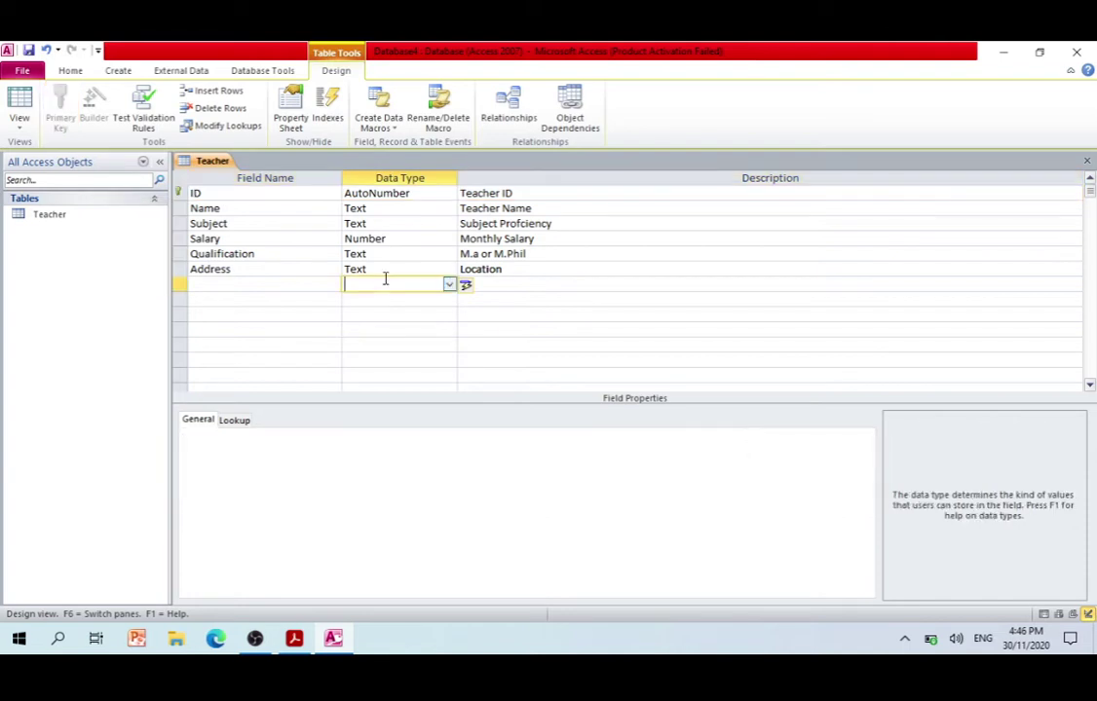
Switch the Teacher table to Datasheet View, saving the design changes.
right_click(214, 163)
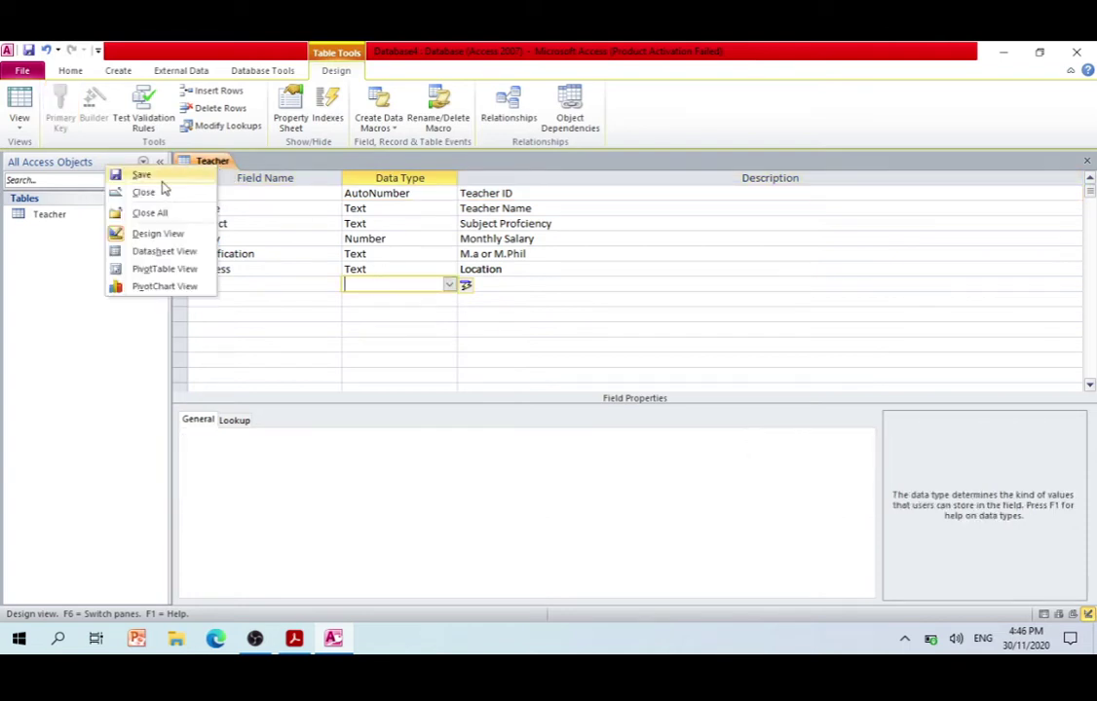
left_click(156, 251)
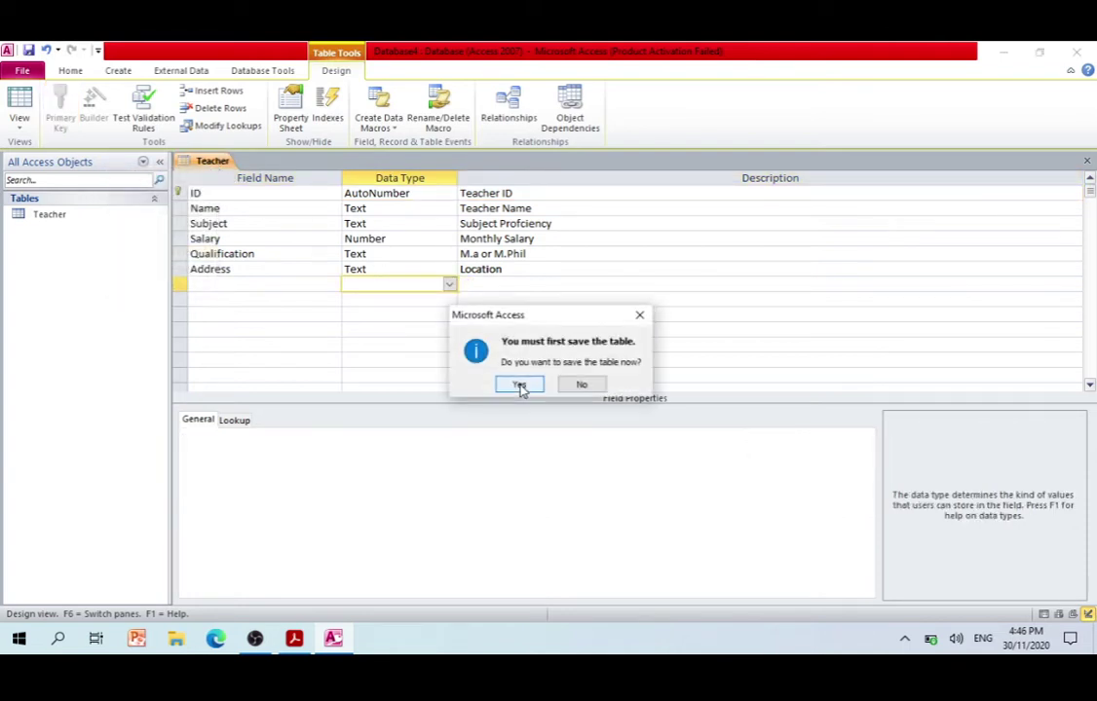
left_click(520, 385)
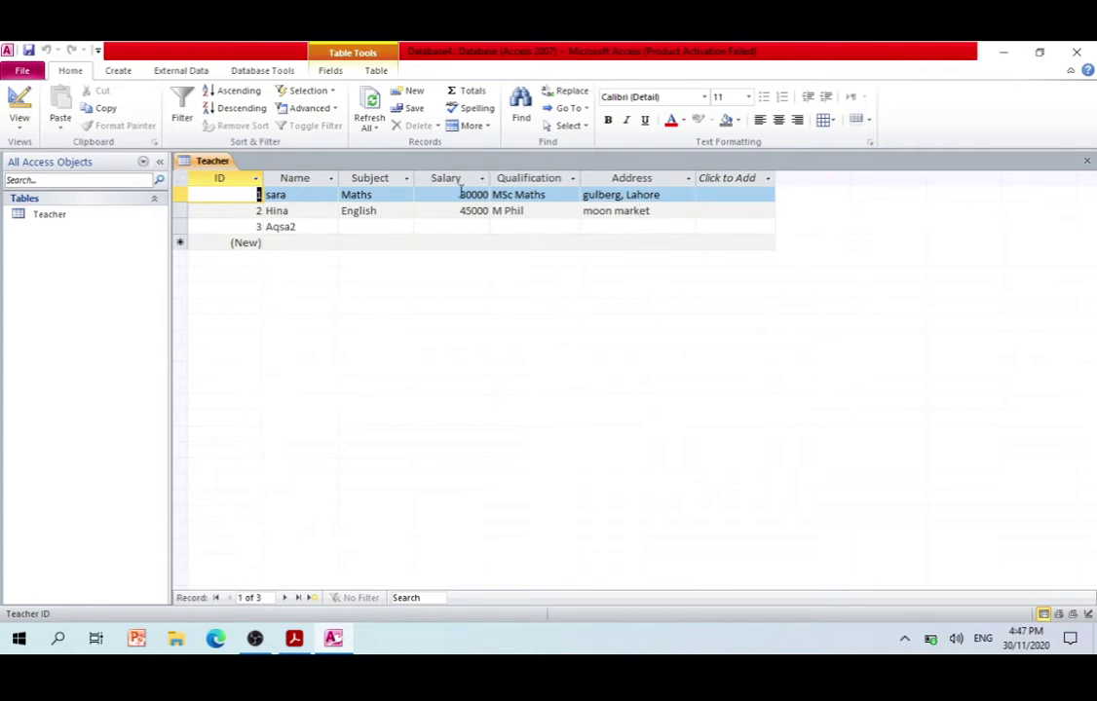
Remove the trailing digit 2 from the teacher's name in the third record.
left_click(357, 225)
left_click(298, 226)
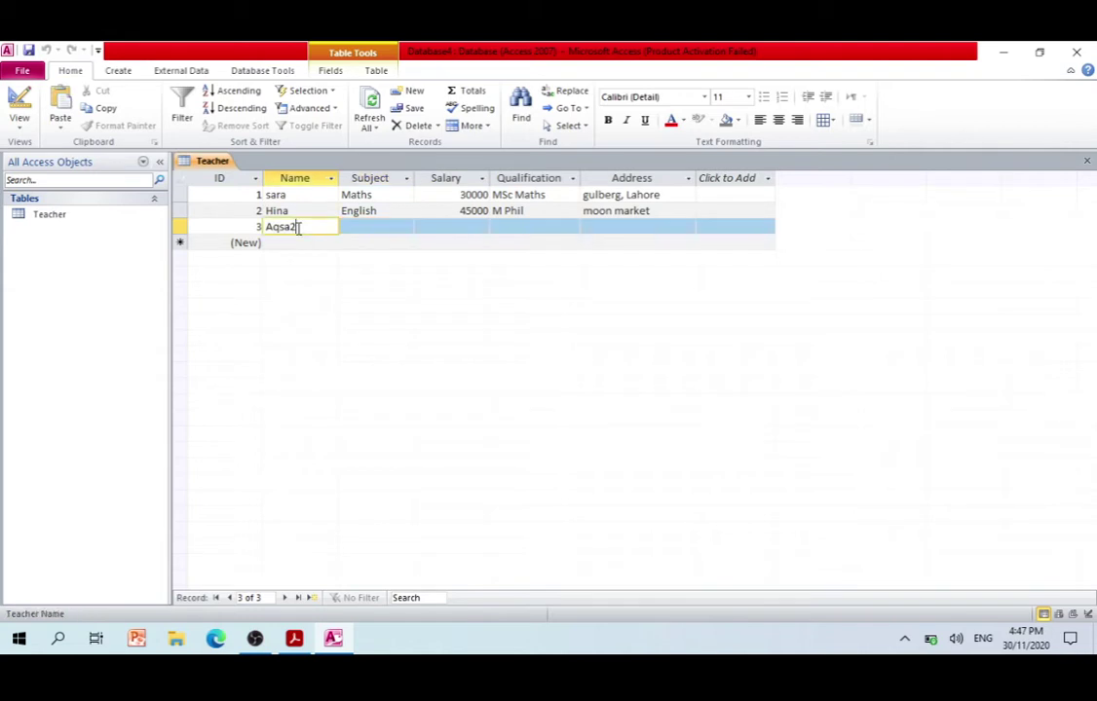
key("BackSpace")
Complete the third record with subject Stat, salary 40000, qualification M.Sc and the teacher's address.
left_click(376, 224)
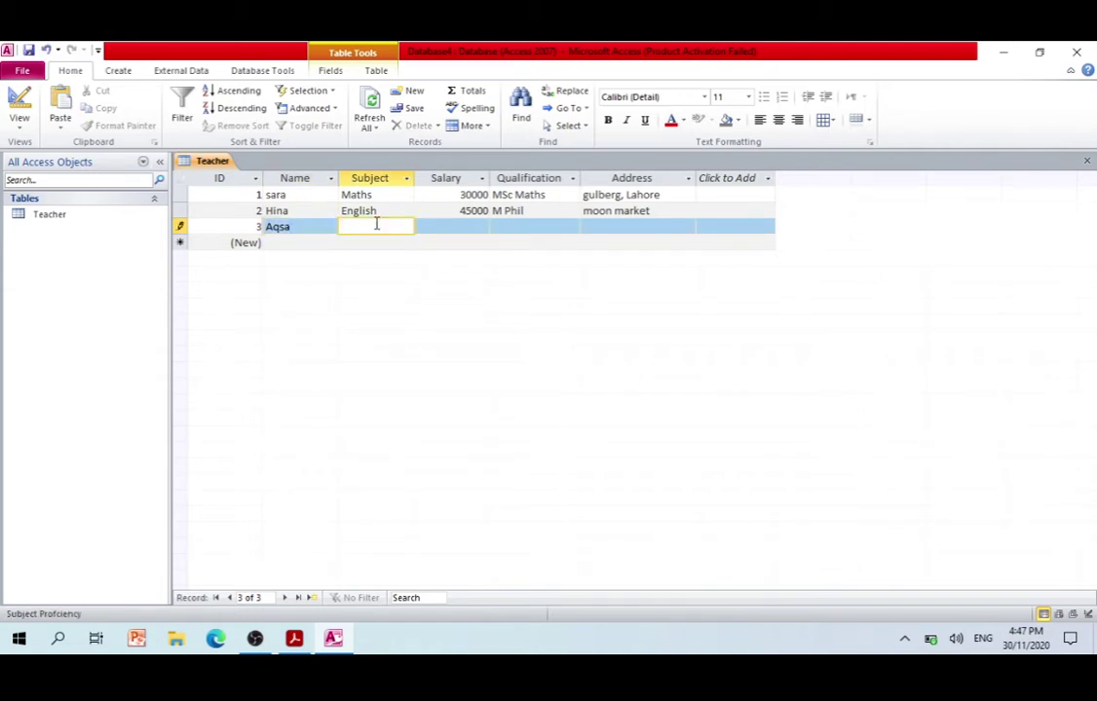
type("stat")
left_click(434, 226)
type("40000")
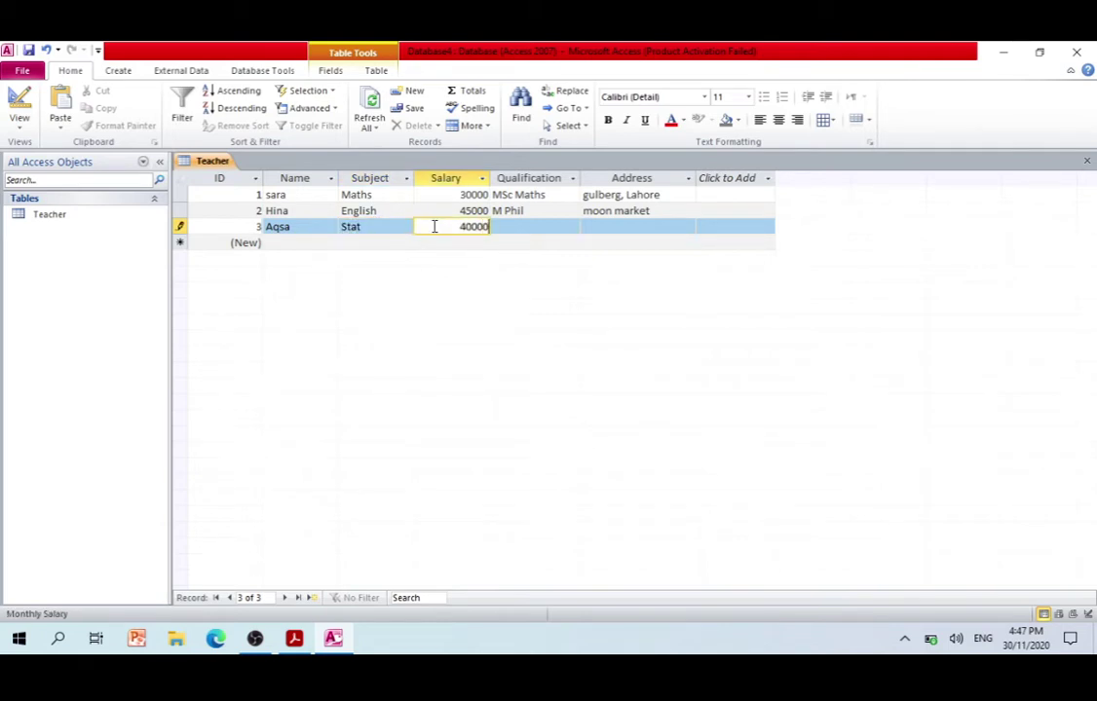
left_click(510, 213)
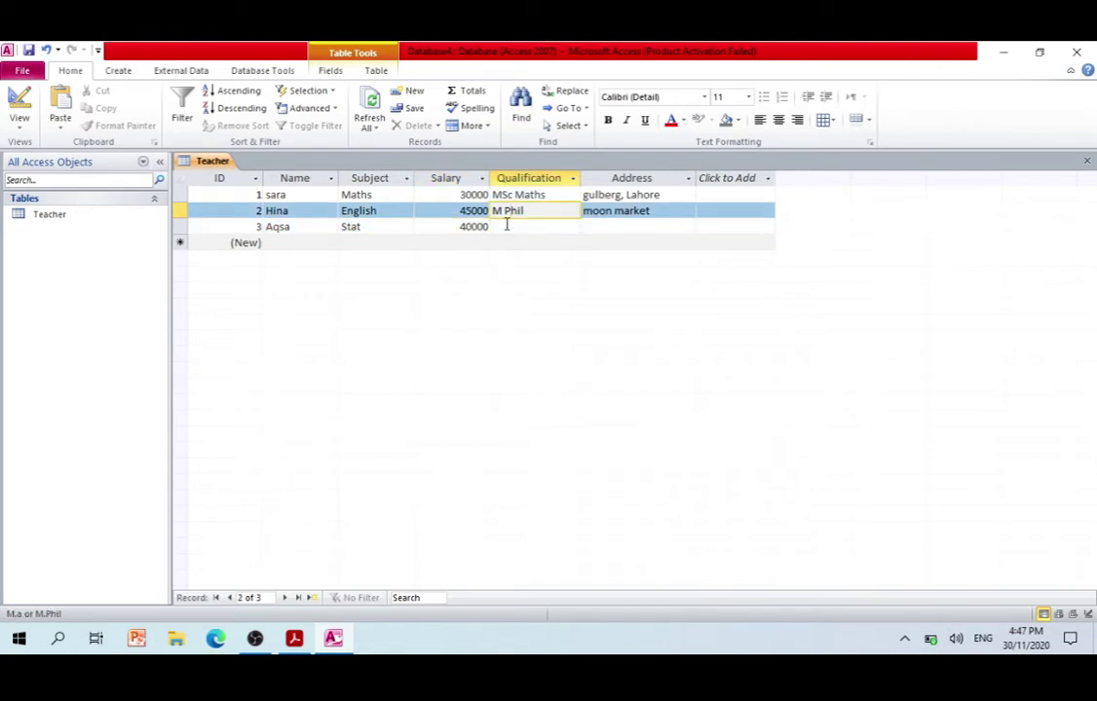
left_click(506, 225)
type("M")
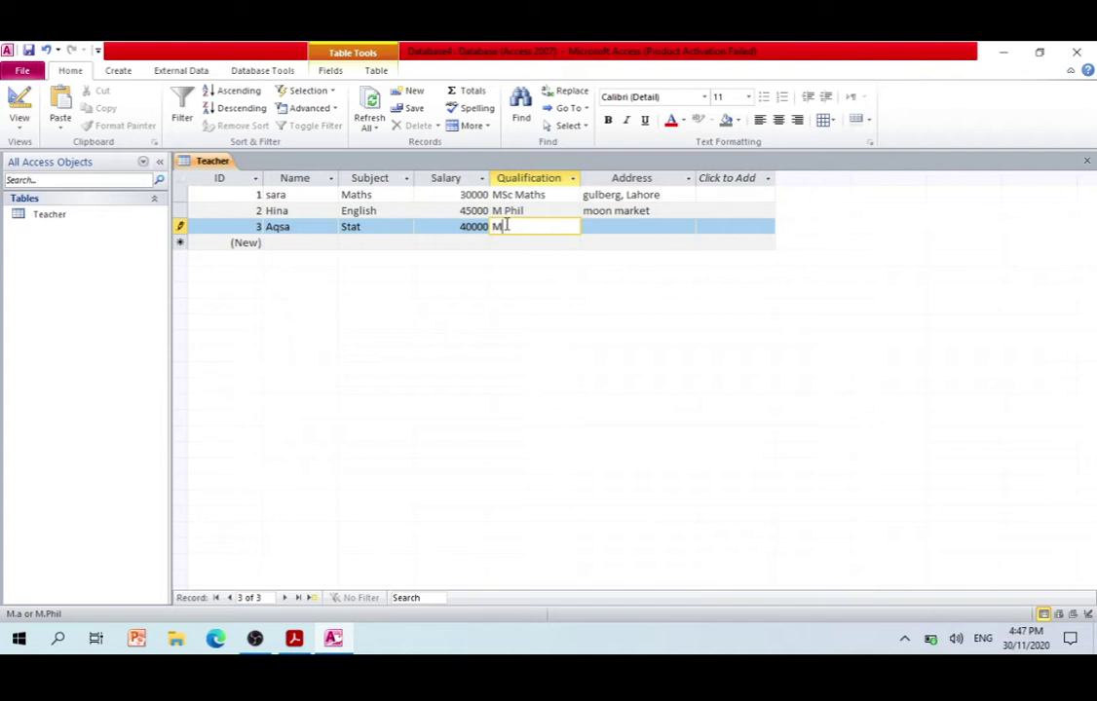
type(".Sc")
left_click(605, 231)
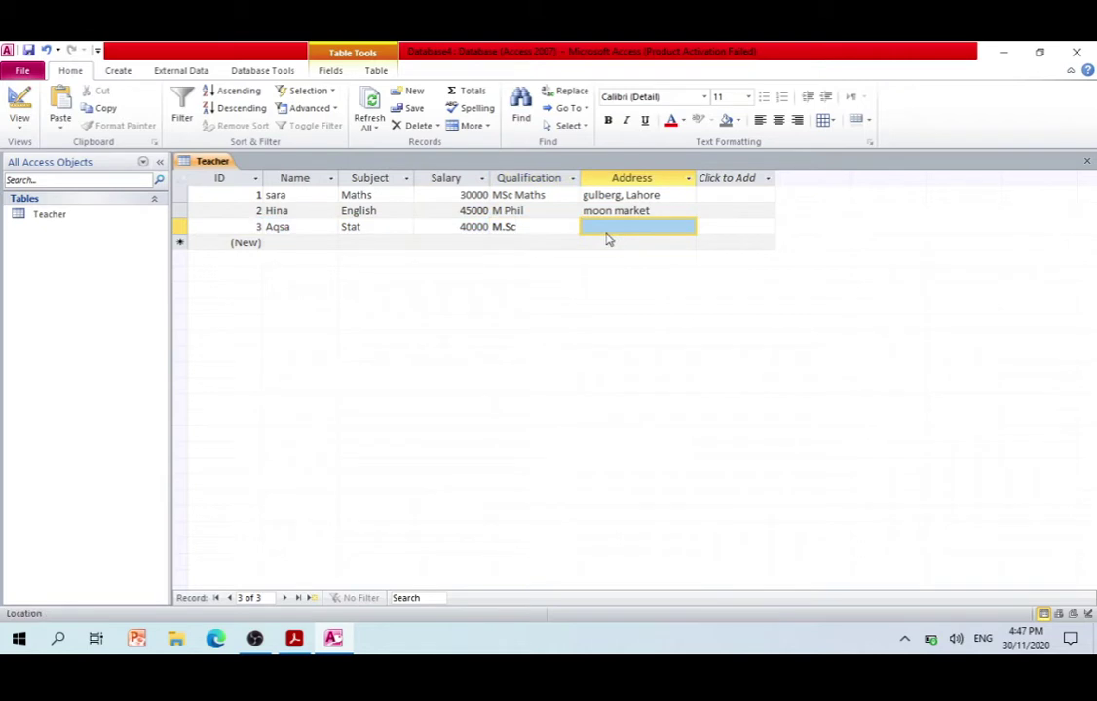
type("A")
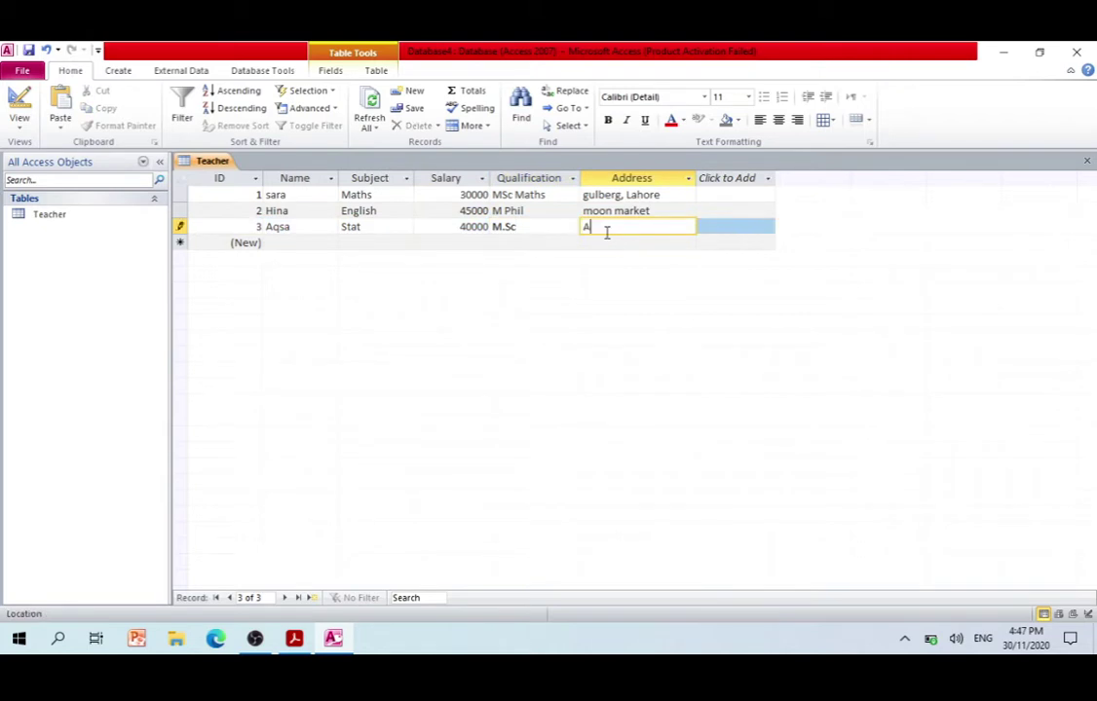
type("bdullah Town")
Append a comma and the city to the addresses in the second and third records.
double_click(655, 211)
left_click(655, 211)
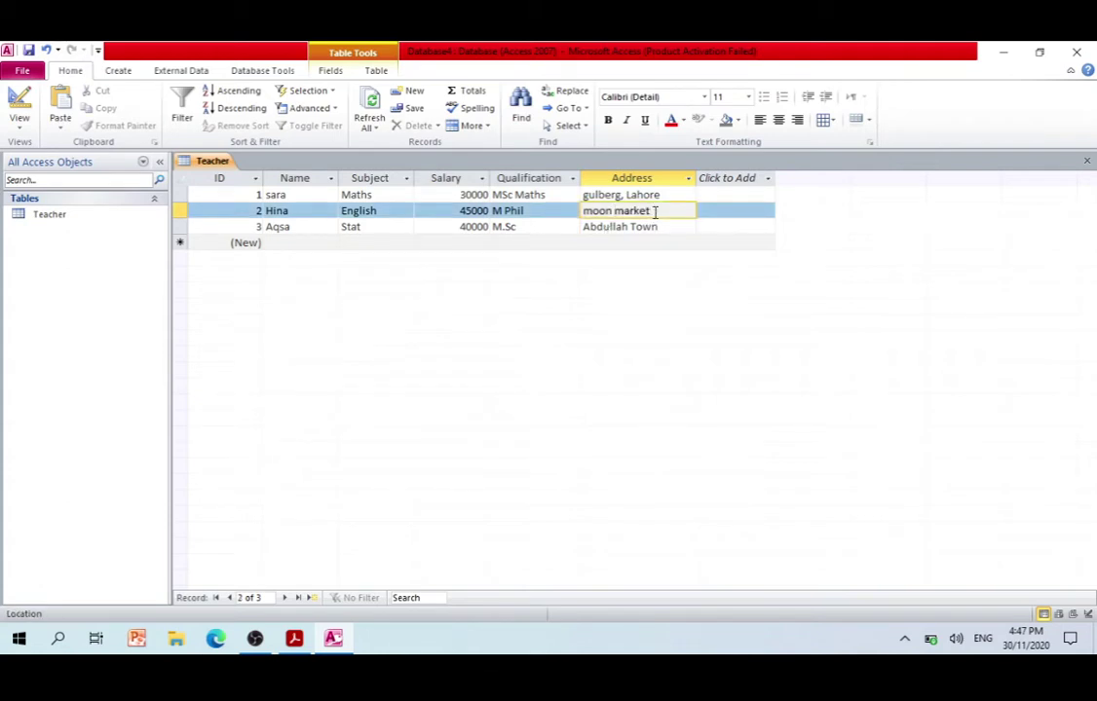
type(", Lahore")
key("Down")
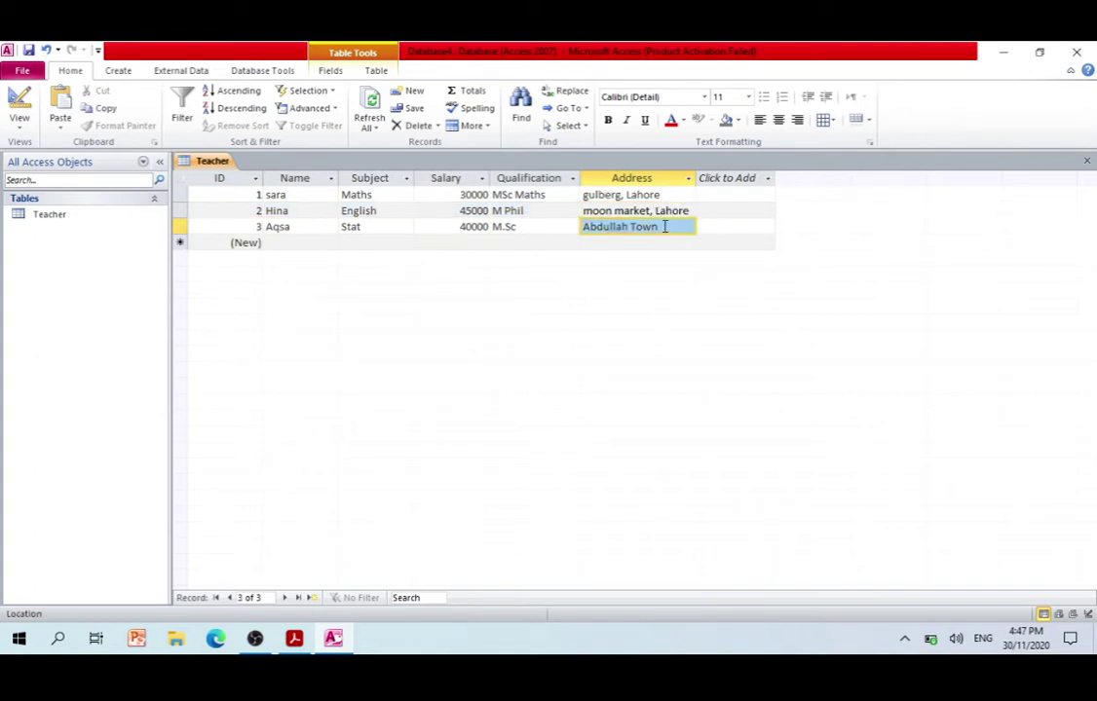
double_click(664, 226)
left_click(664, 226)
type(",")
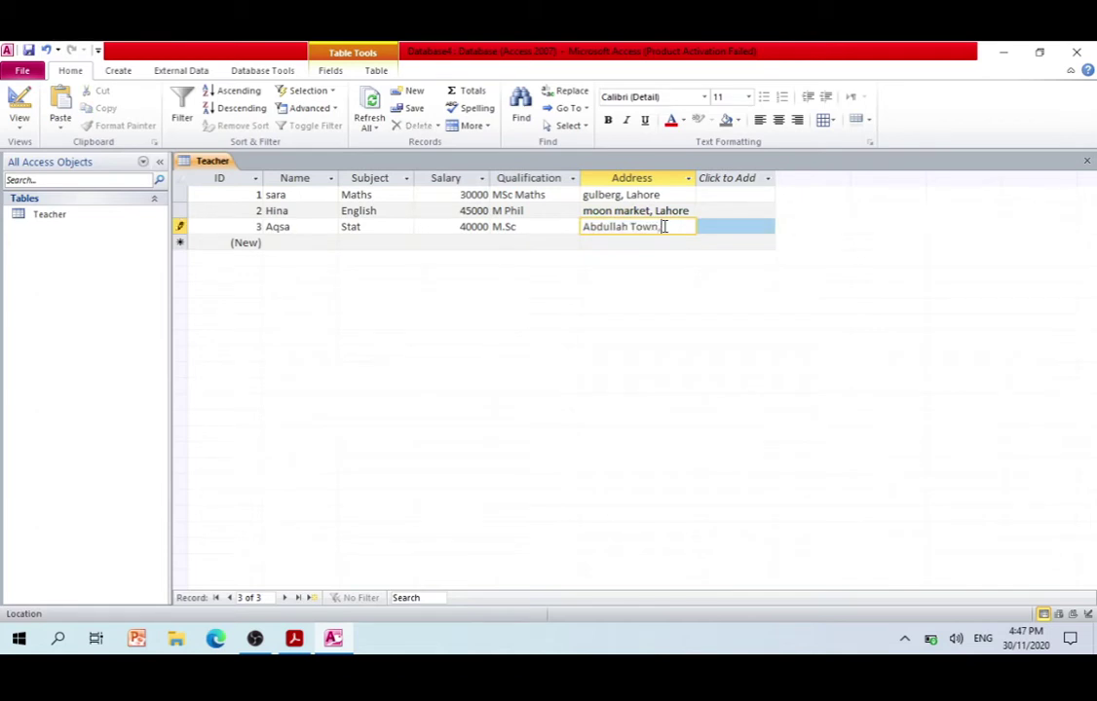
type(" Multan")
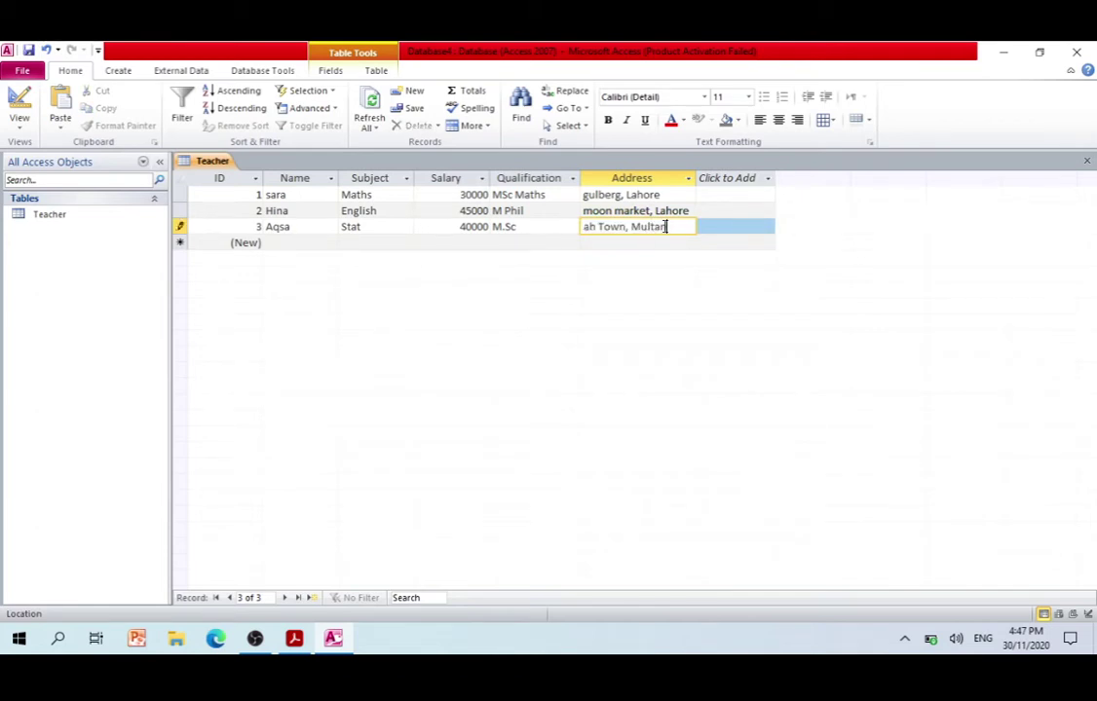
Start a fourth record in the Teacher table with the teacher's name, subject Botany and salary 40000.
left_click(288, 243)
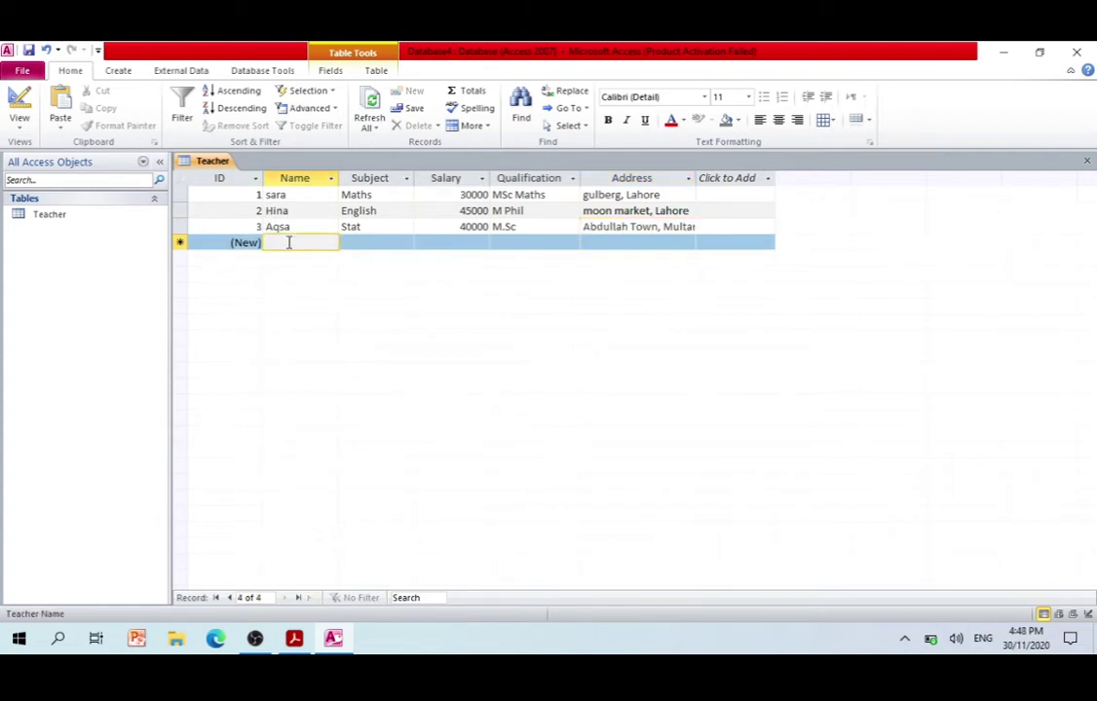
type("Mehnaz")
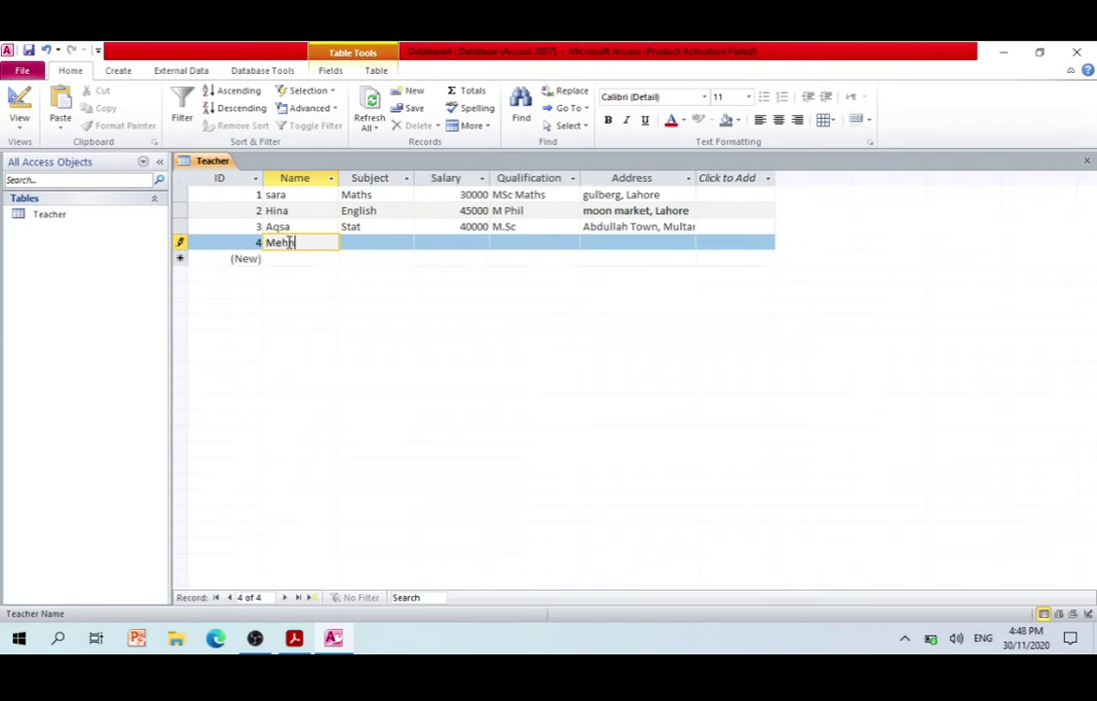
left_click(376, 239)
type("Botany")
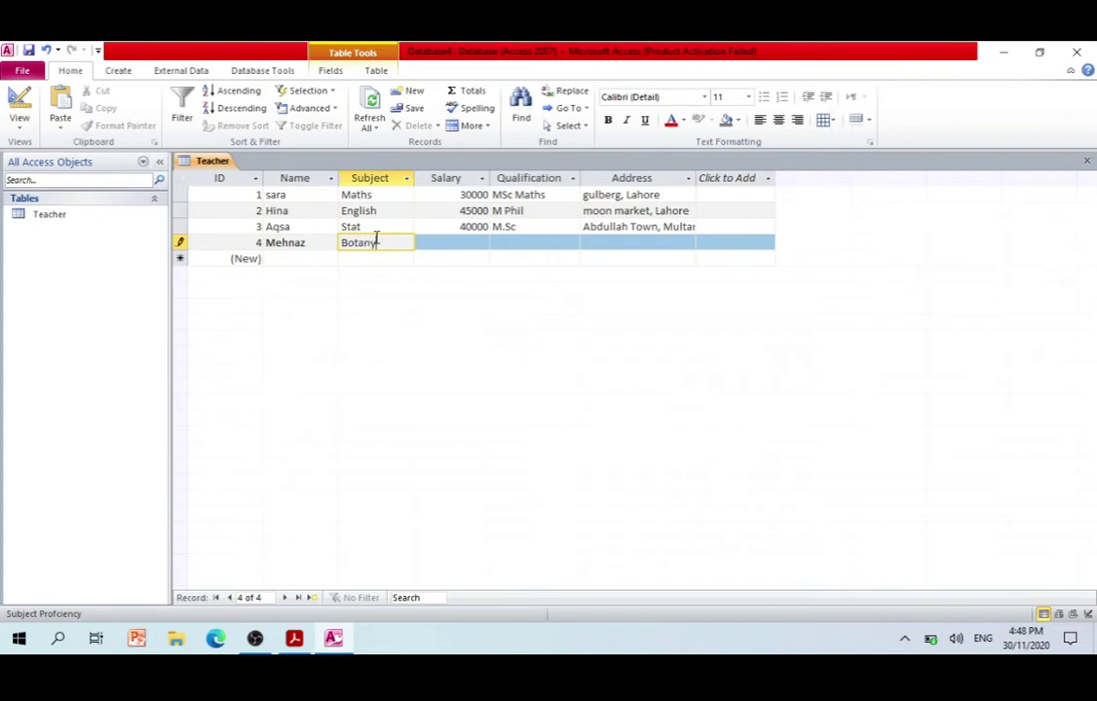
left_click(464, 244)
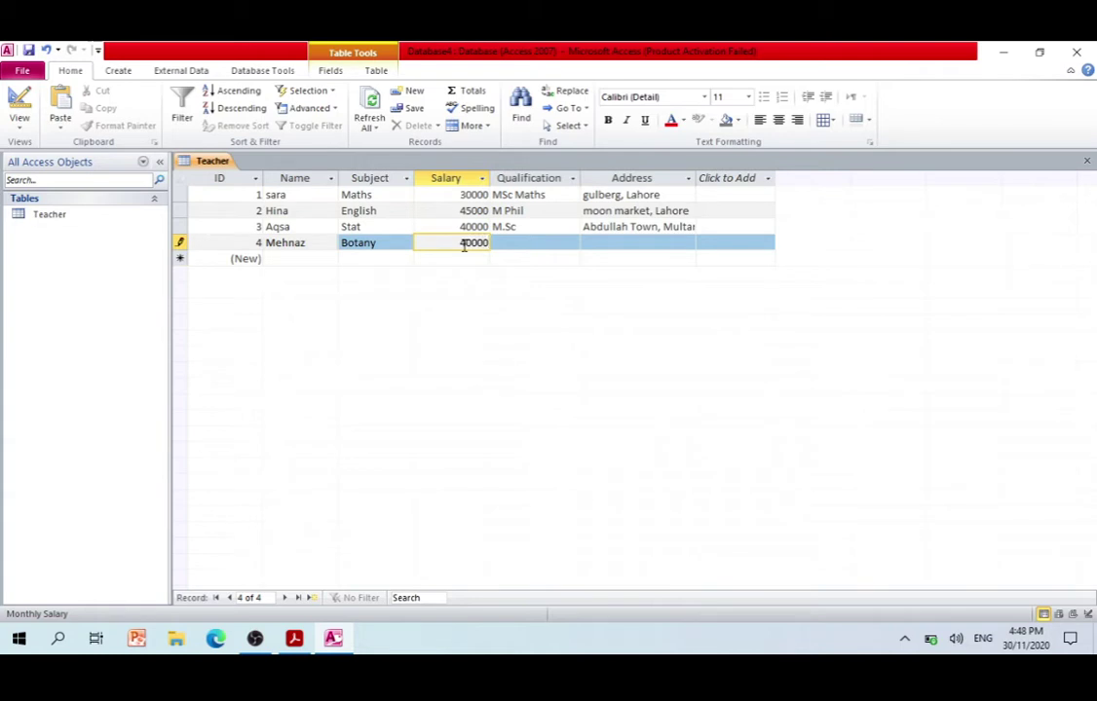
Enter M.SC as the qualification in the fourth record.
left_click(533, 243)
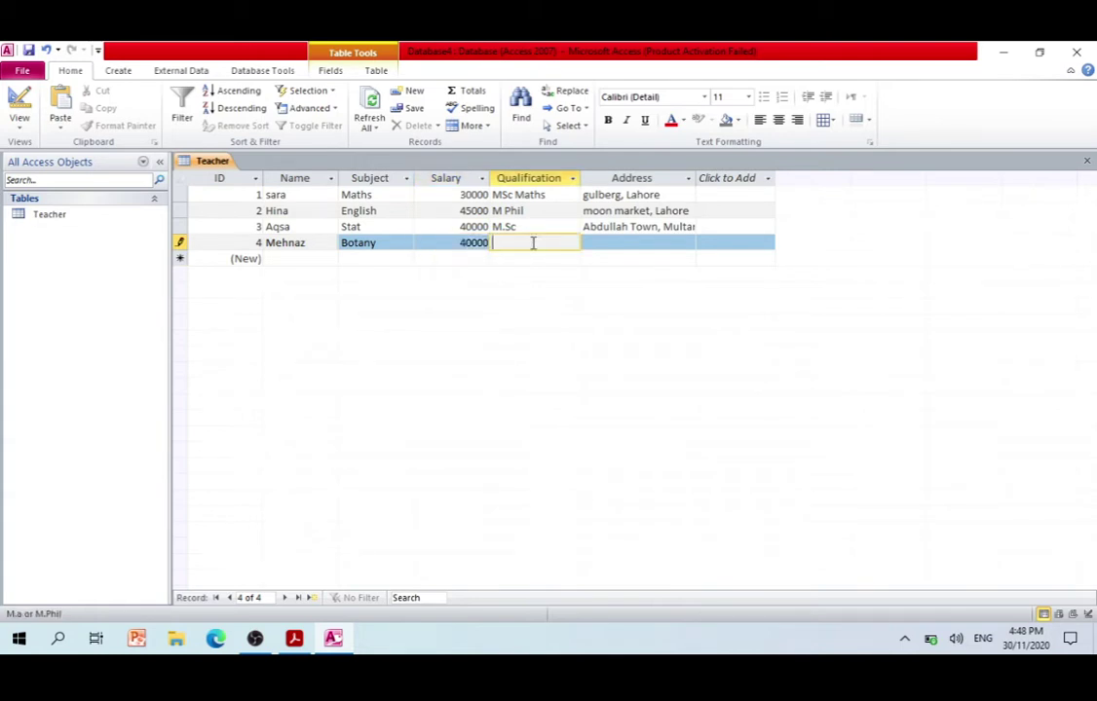
type("MSC")
key("Tab")
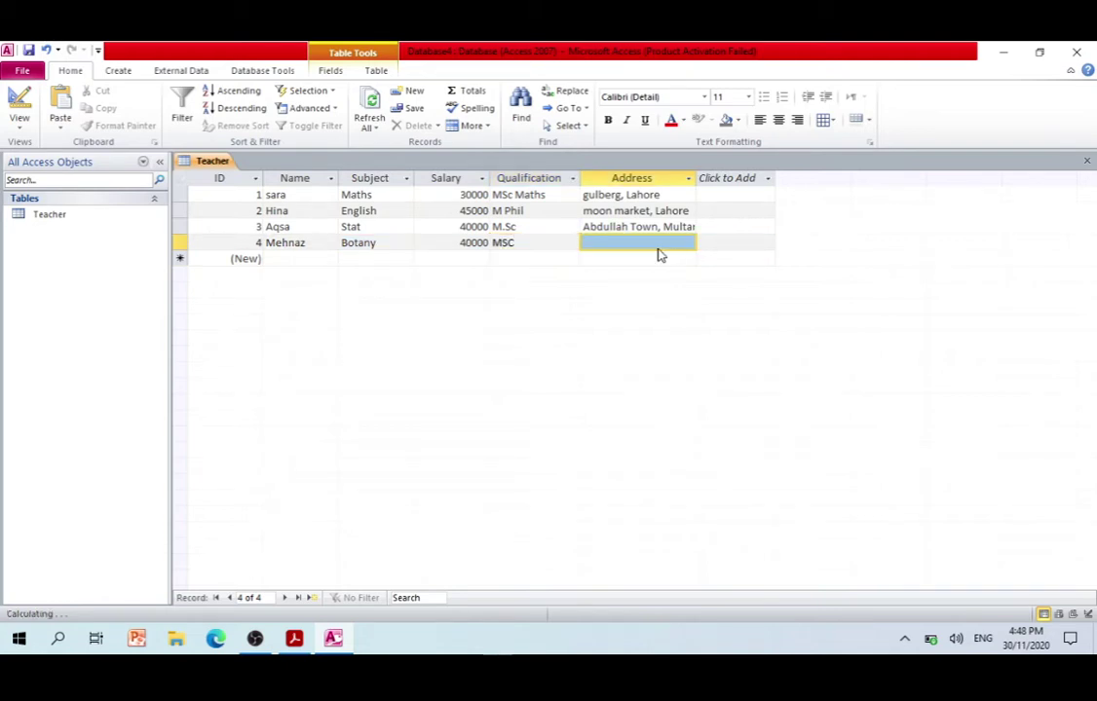
left_click(503, 242)
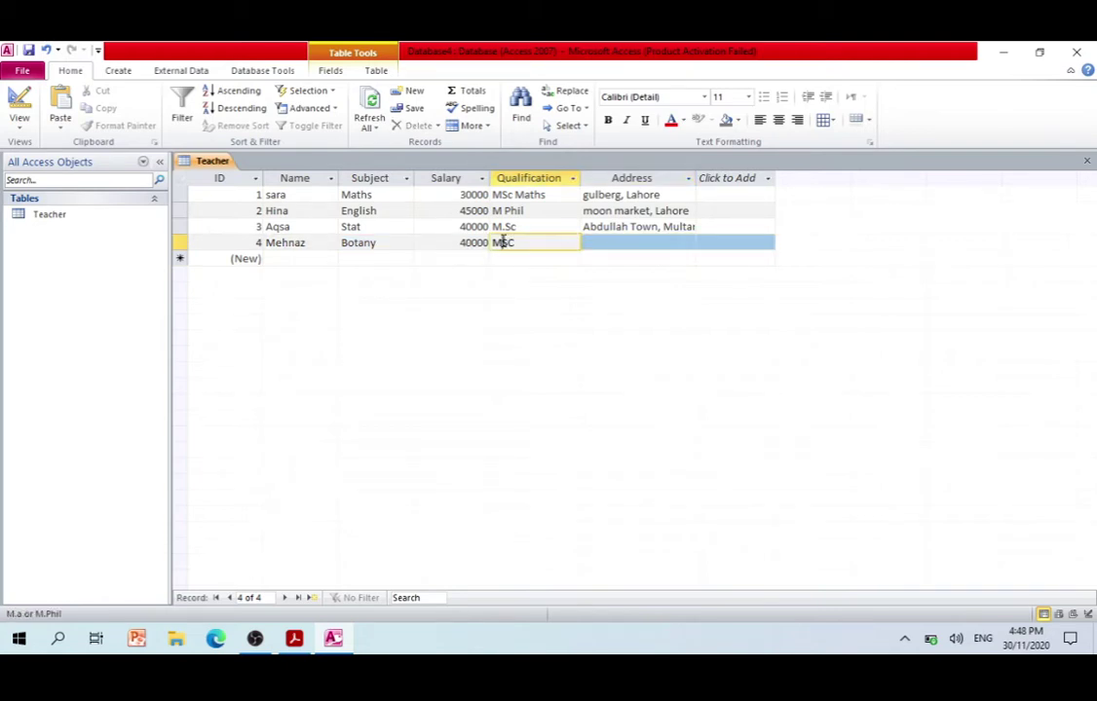
type(".")
Enter the teacher's address with town and city in the fourth record and save the table.
left_click(650, 248)
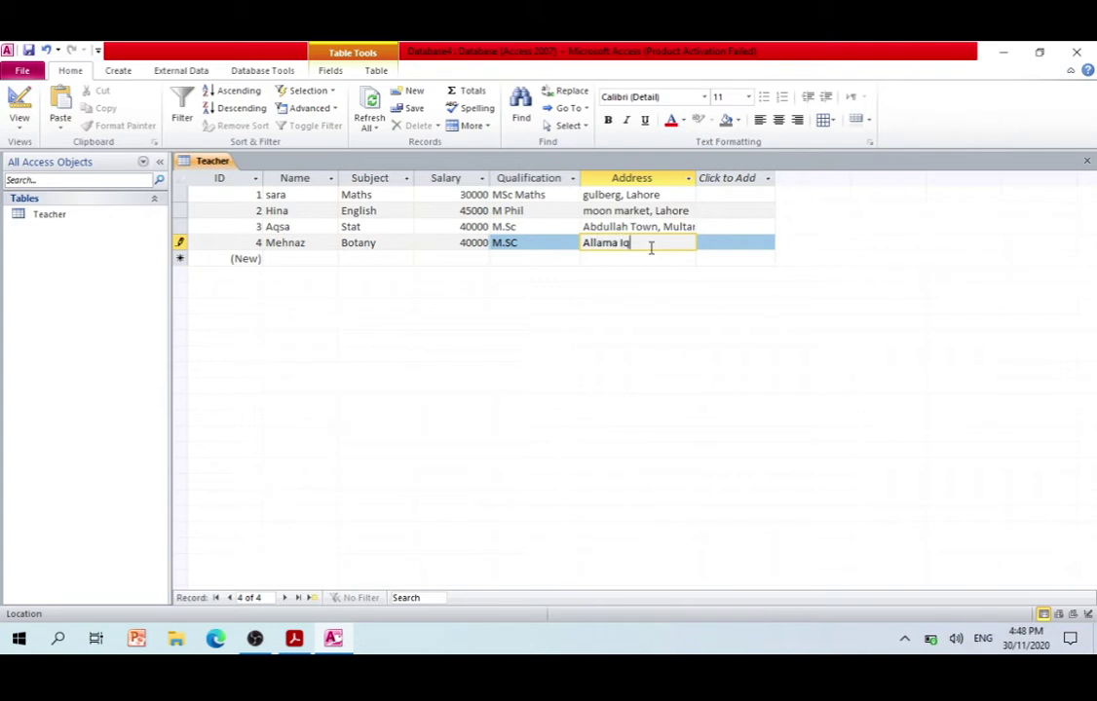
type("b")
type("al Town, Multan")
right_click(216, 166)
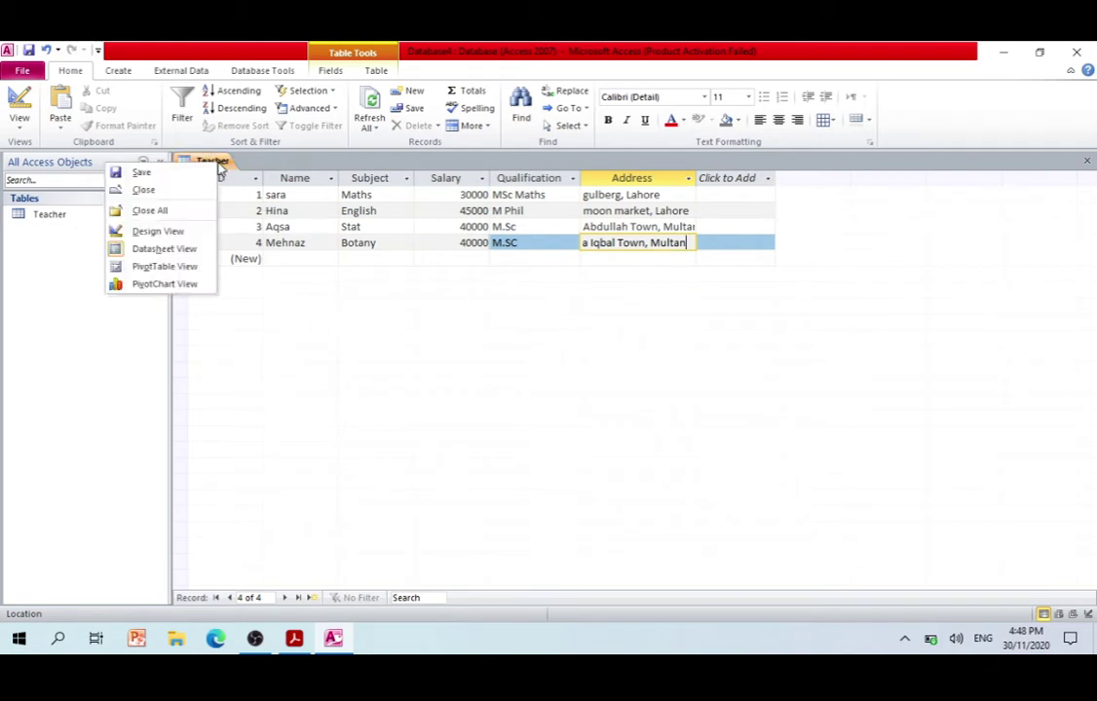
left_click(142, 175)
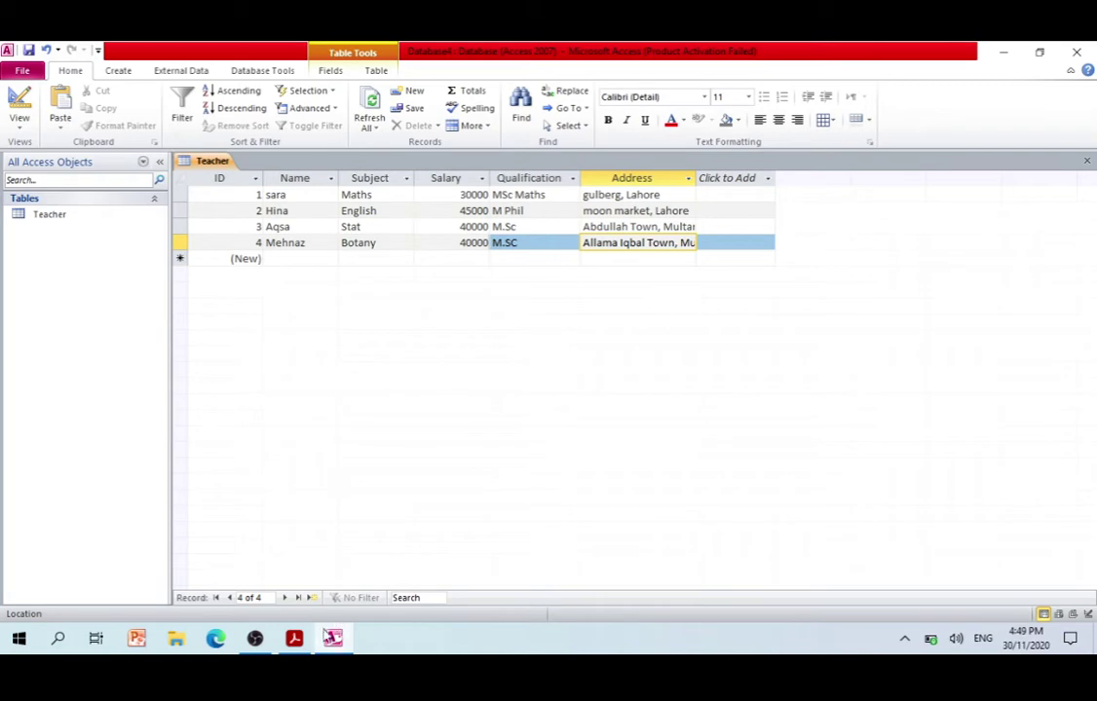
Switch to the textbook PDF in Acrobat Reader and examine the Students table figure showing the data type list.
left_click(294, 639)
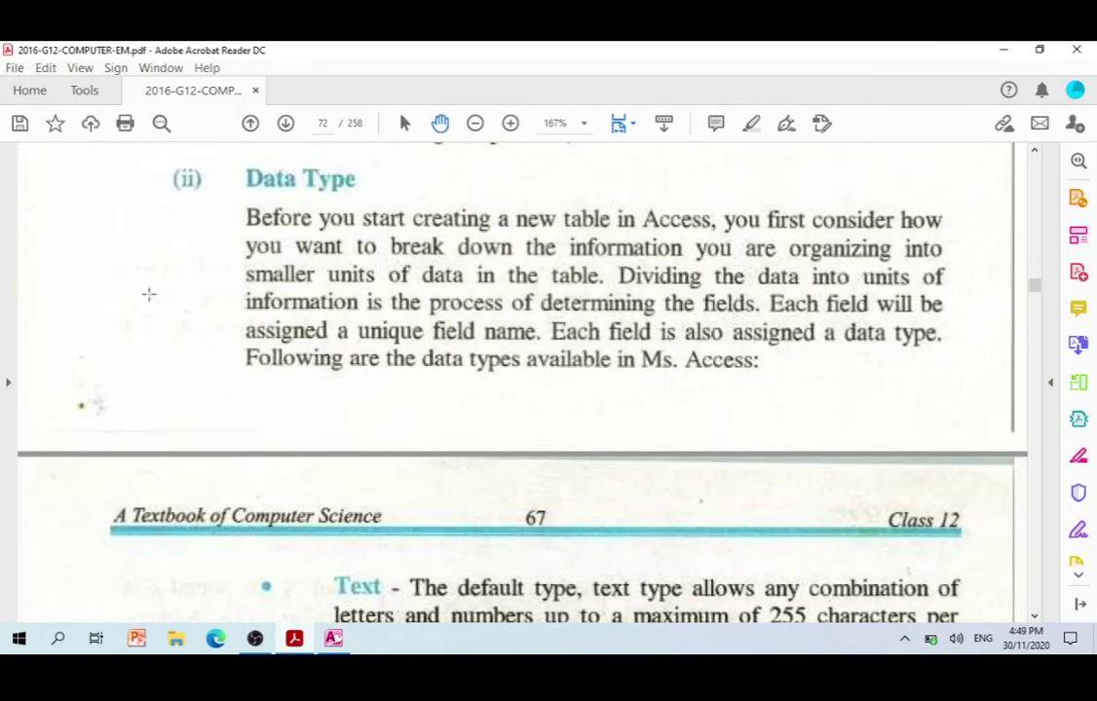
scroll(149, 293, "up", 10)
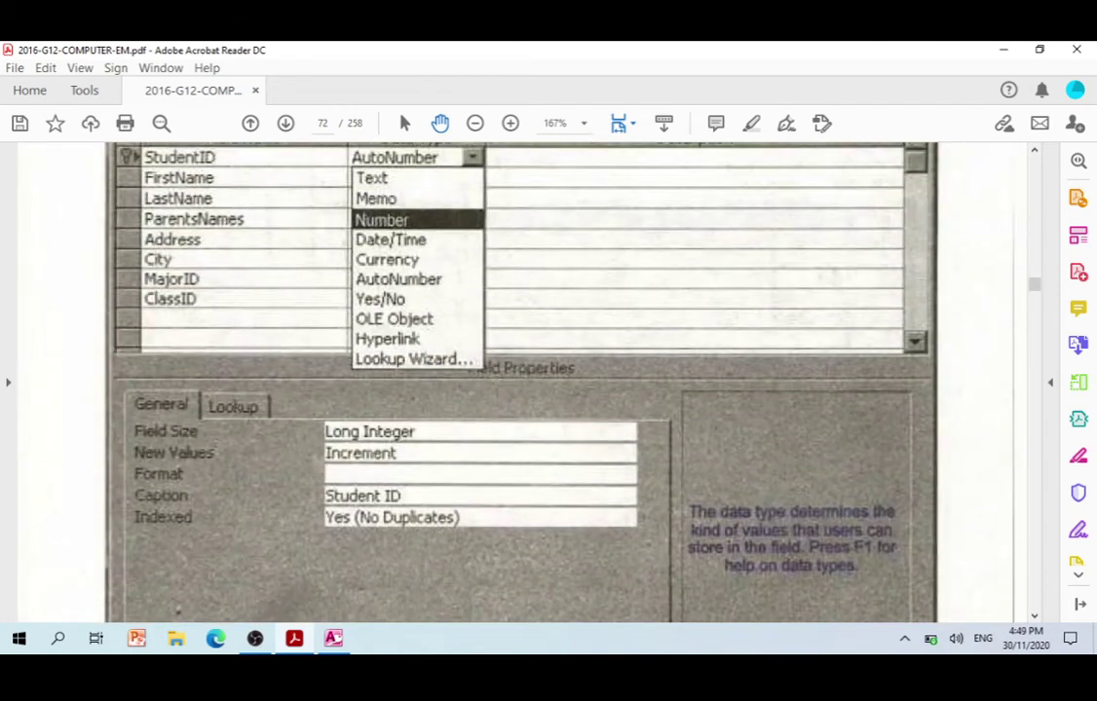
scroll(516, 380, "up", 5)
scroll(516, 380, "down", 3)
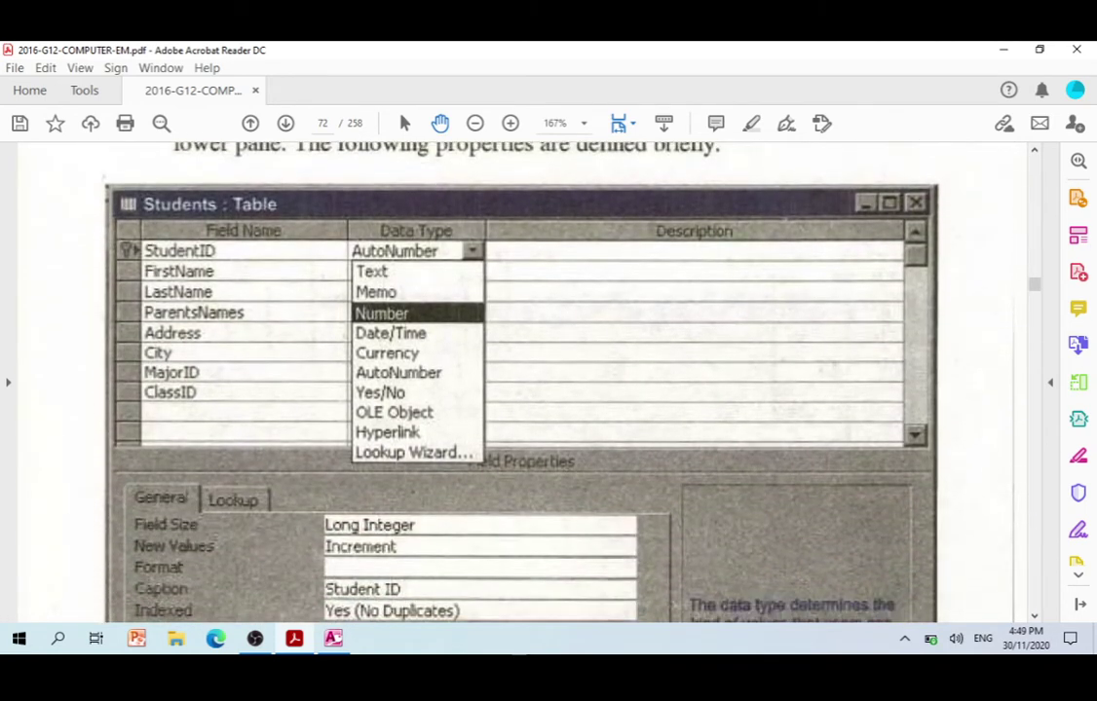
scroll(521, 390, "down", 1)
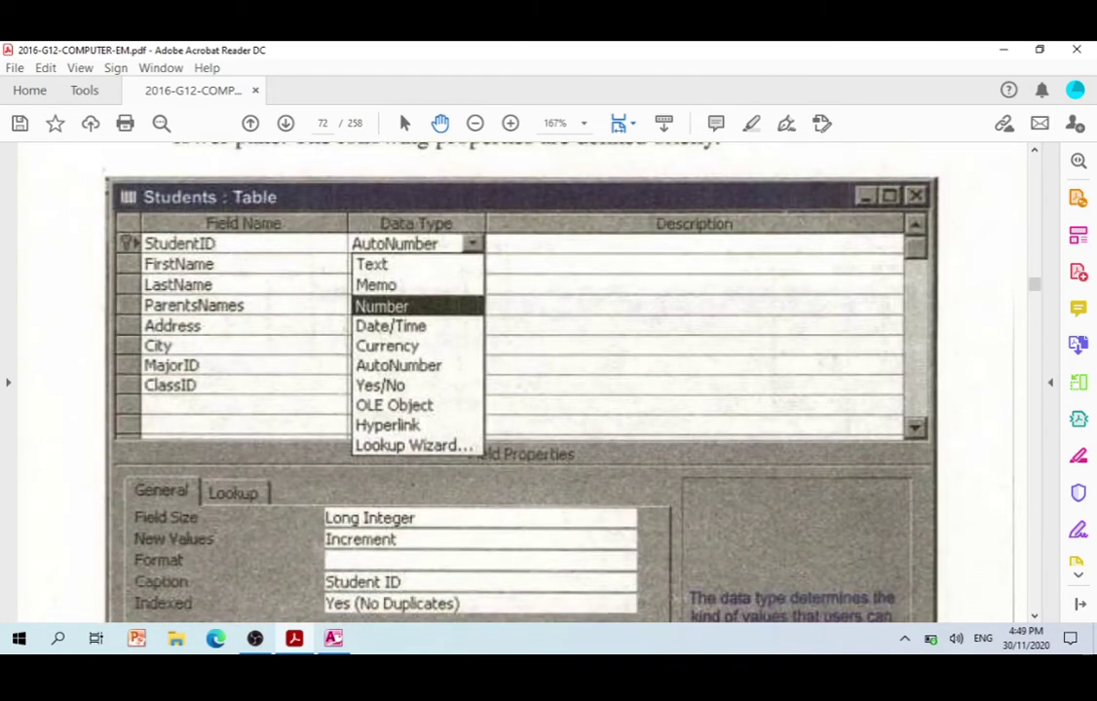
Switch back to Access and open the Teacher table in Design View.
left_click(298, 640)
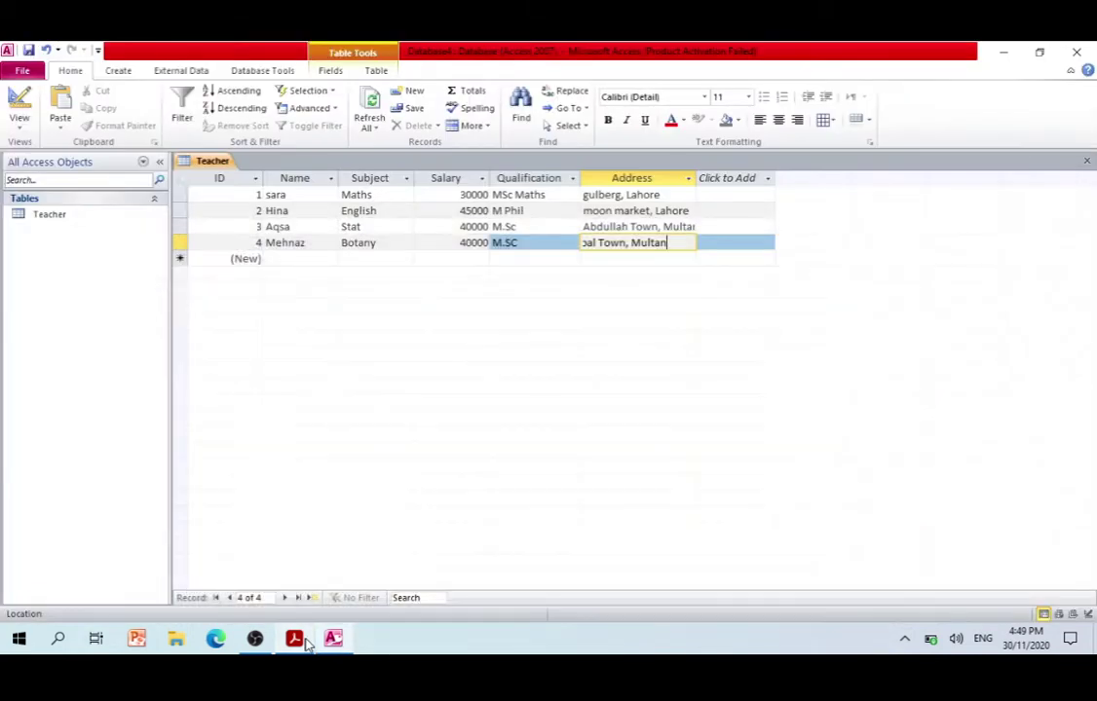
right_click(199, 163)
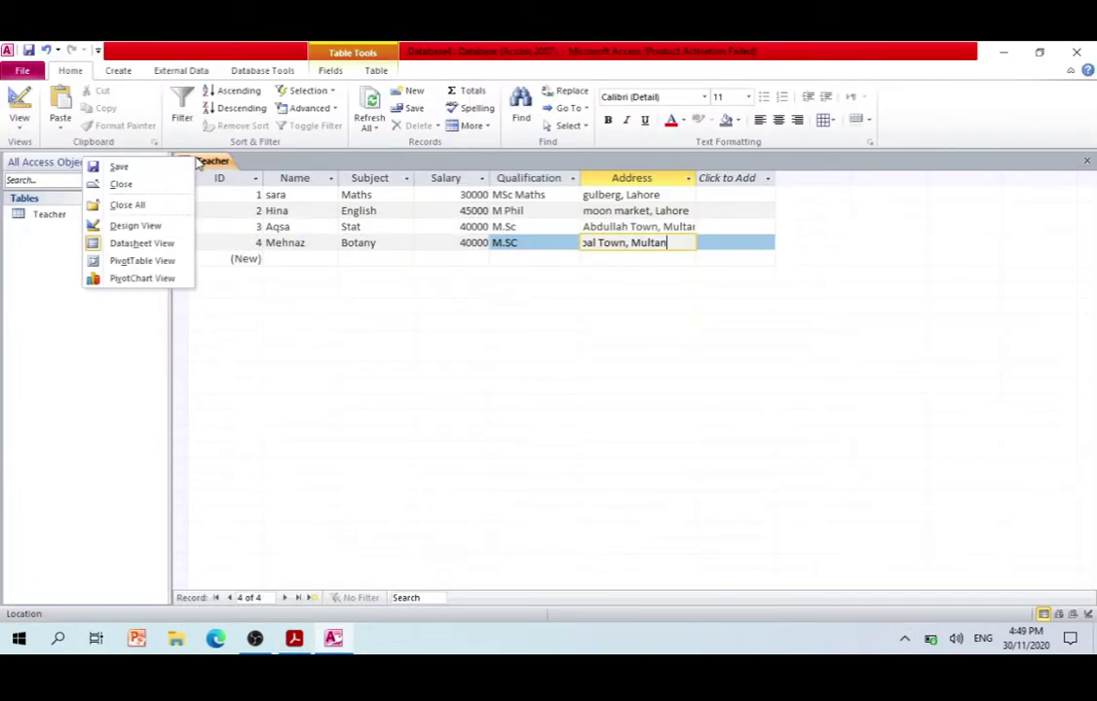
left_click(173, 227)
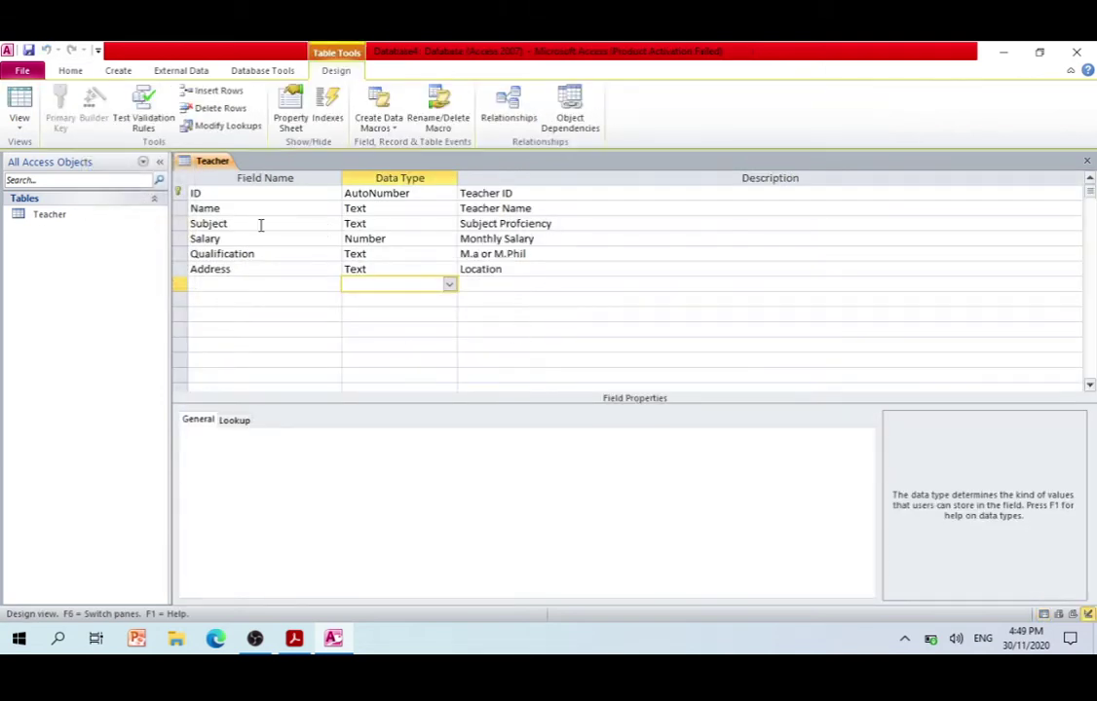
Examine the data types available for the ID field, keep AutoNumber, and inspect its Indexed property.
left_click(395, 194)
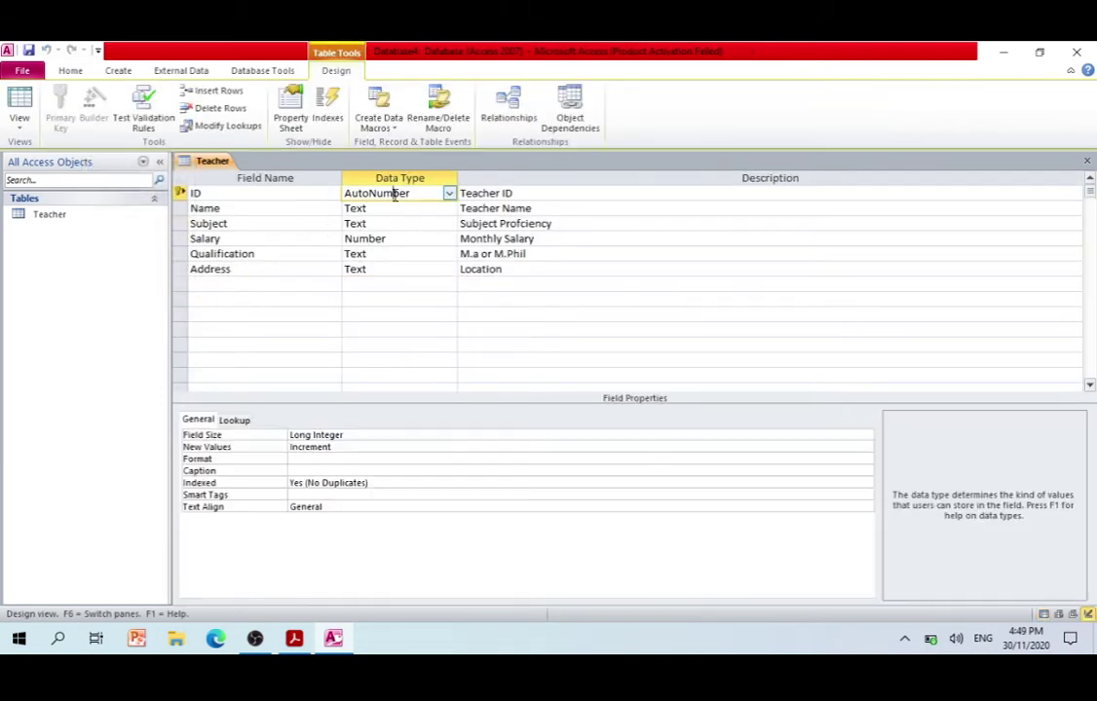
left_click(448, 193)
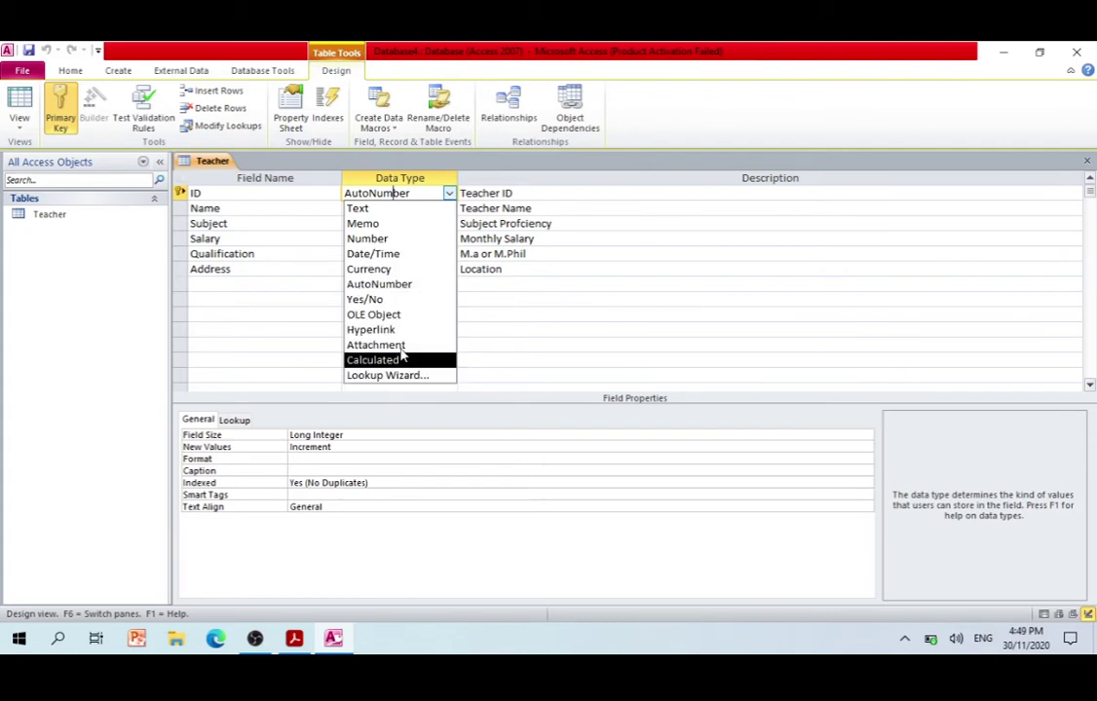
left_click(399, 283)
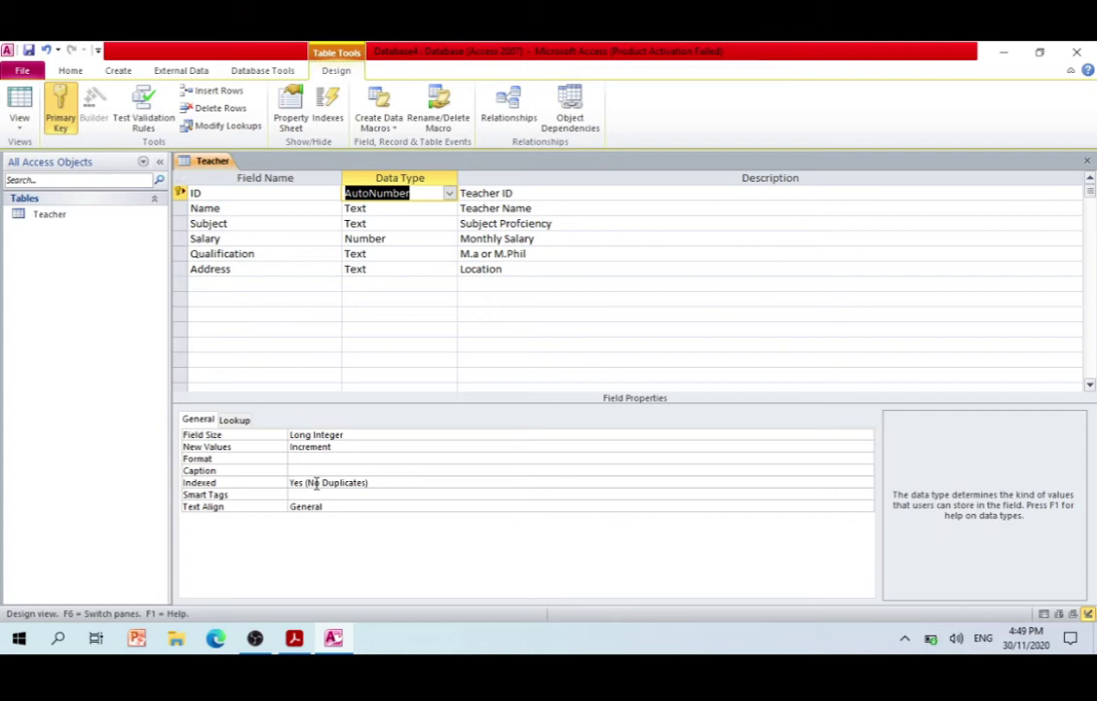
left_click_drag(316, 483, 399, 483)
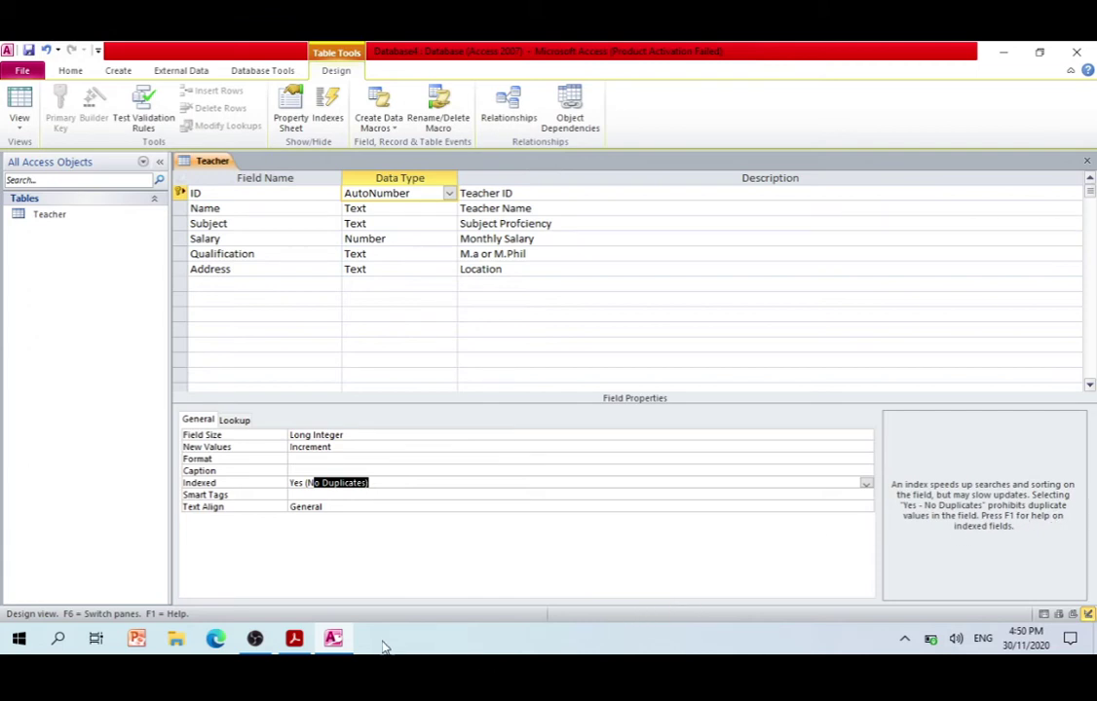
Switch to the textbook PDF and read the Data Type section through the Text, Memo, Number and Date/Time descriptions.
left_click(302, 643)
scroll(526, 379, "down", 12)
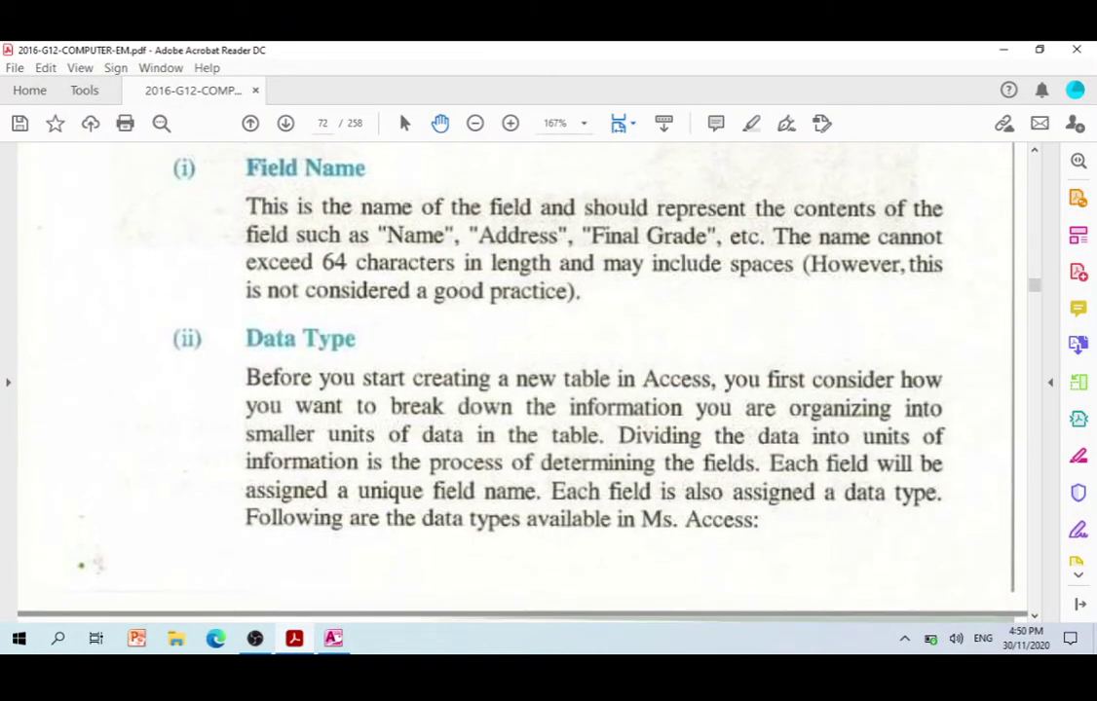
scroll(526, 380, "down", 3)
scroll(525, 379, "down", 1)
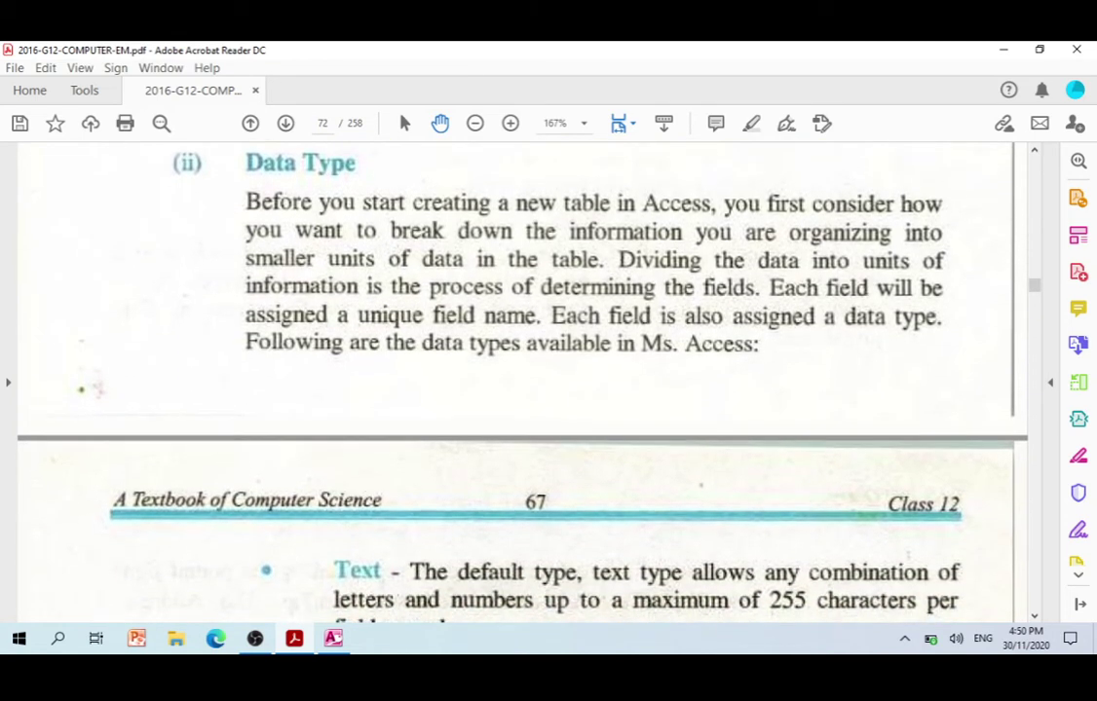
scroll(526, 380, "down", 6)
scroll(526, 380, "down", 2)
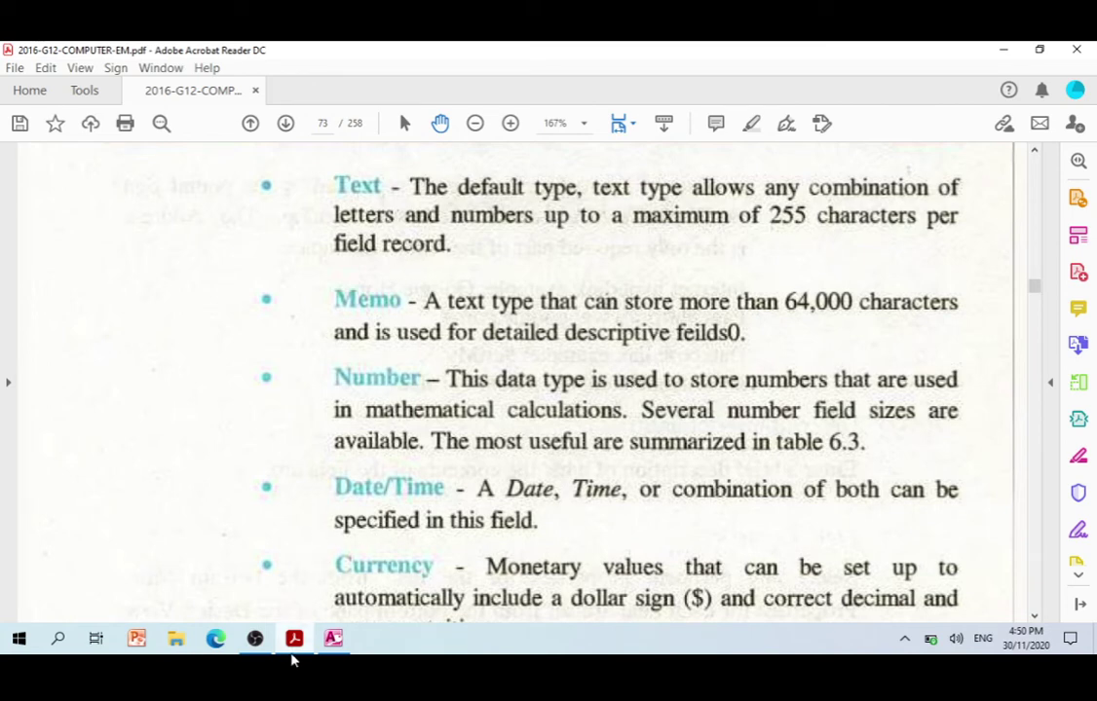
Return to Access and inspect the Field Size property of the Name field.
left_click(332, 643)
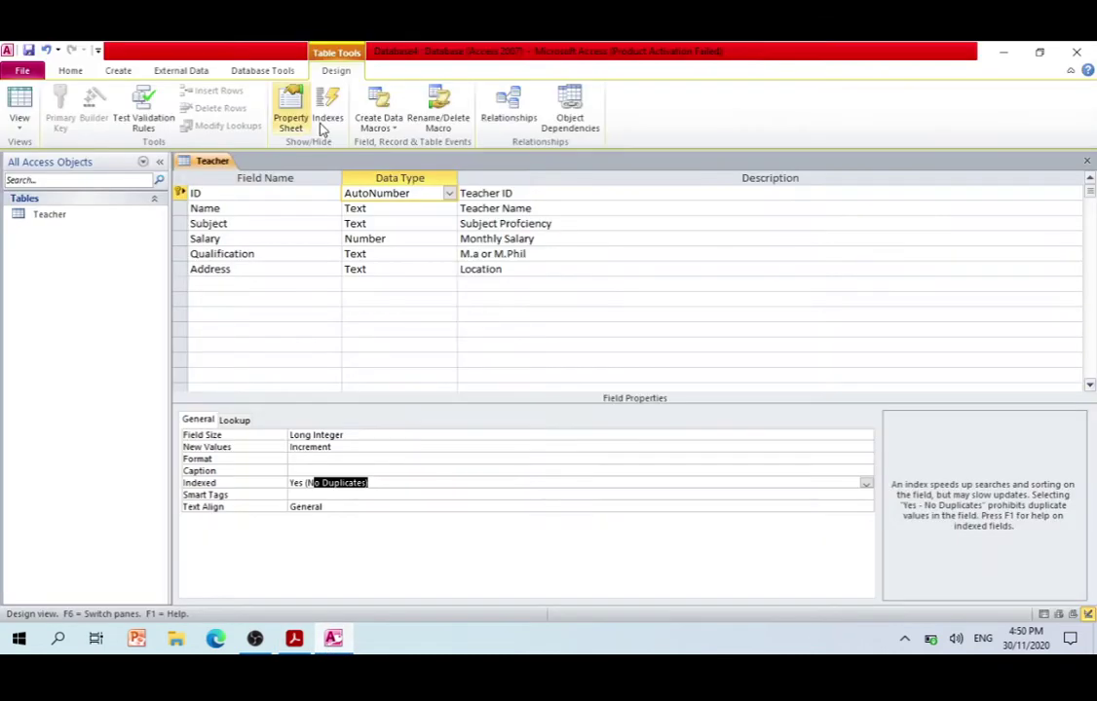
left_click(394, 193)
left_click(385, 208)
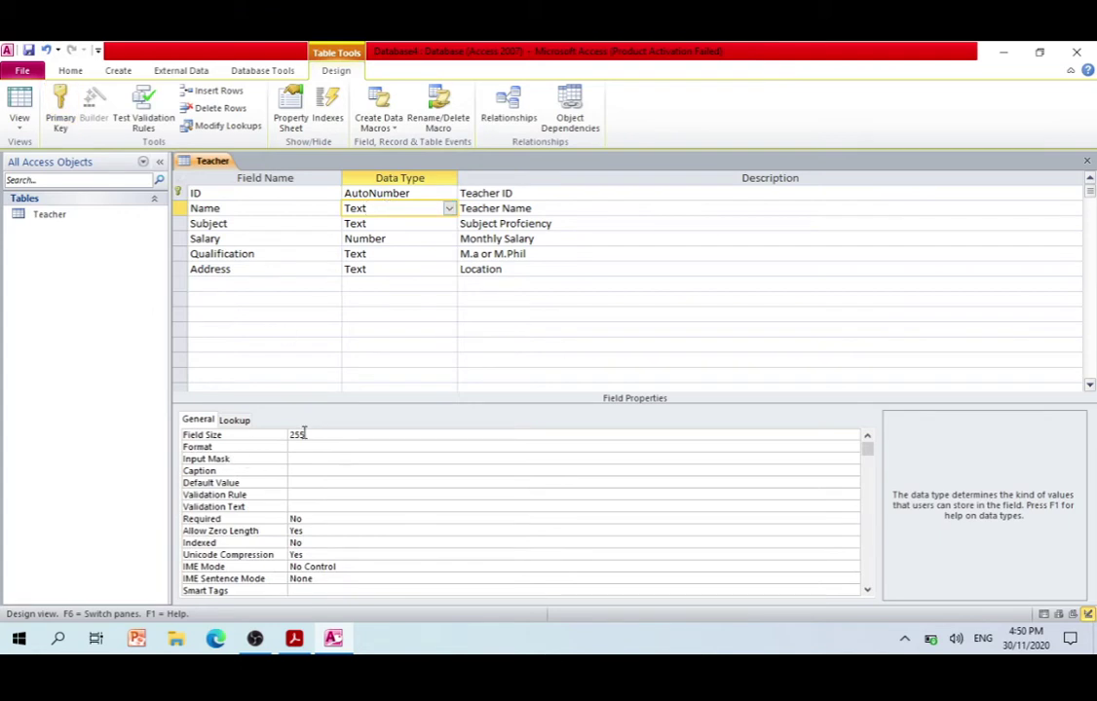
left_click(304, 433)
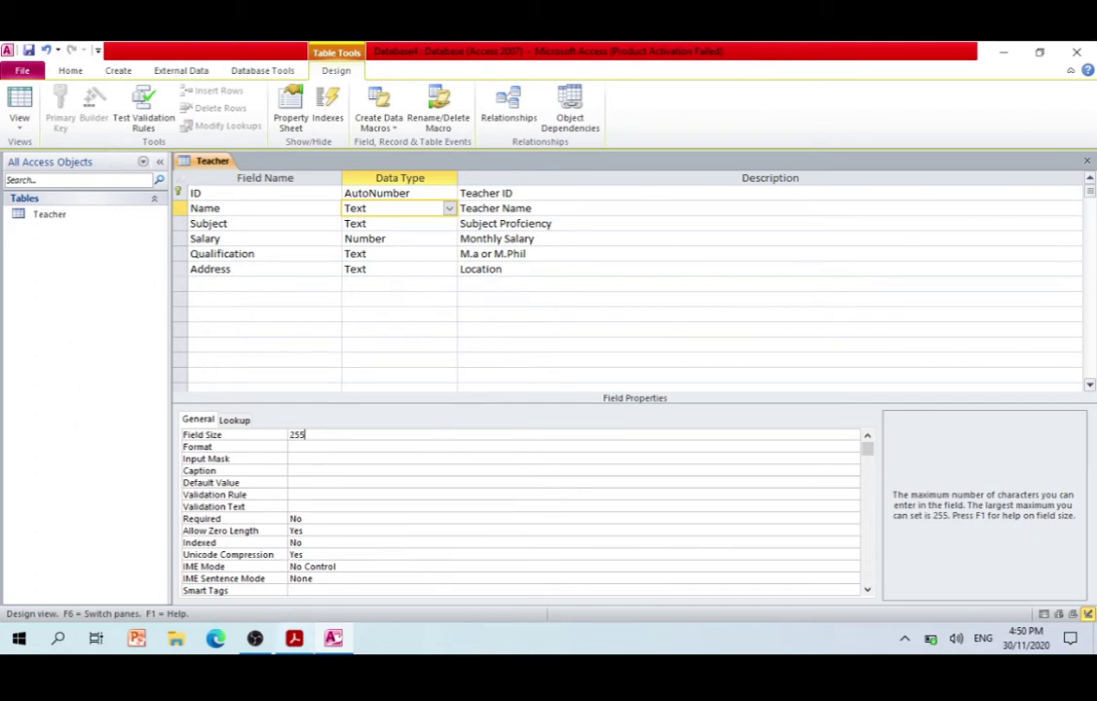
Change the data type of the Name field to Memo.
key("alt+Tab")
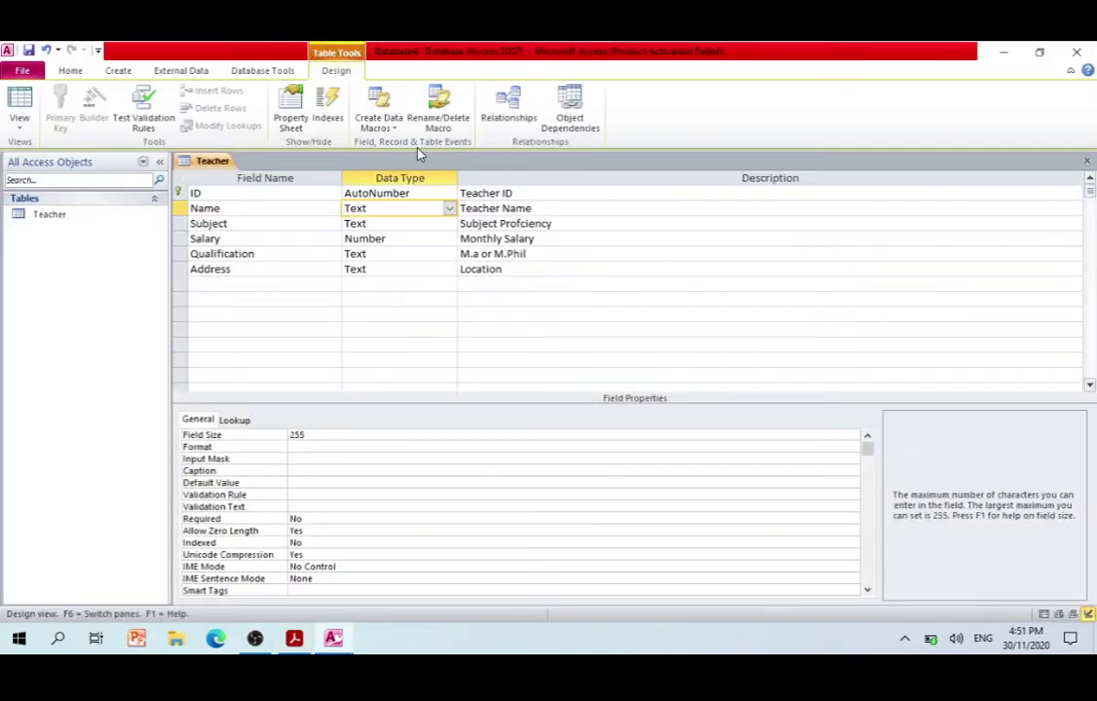
left_click(400, 212)
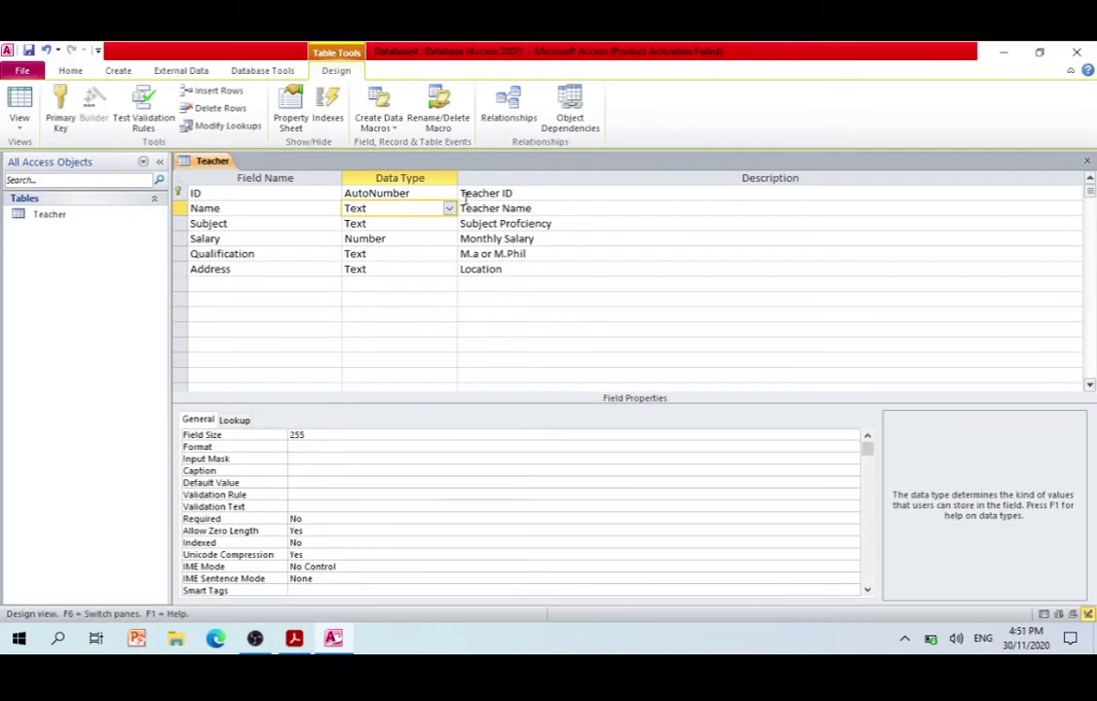
left_click(448, 210)
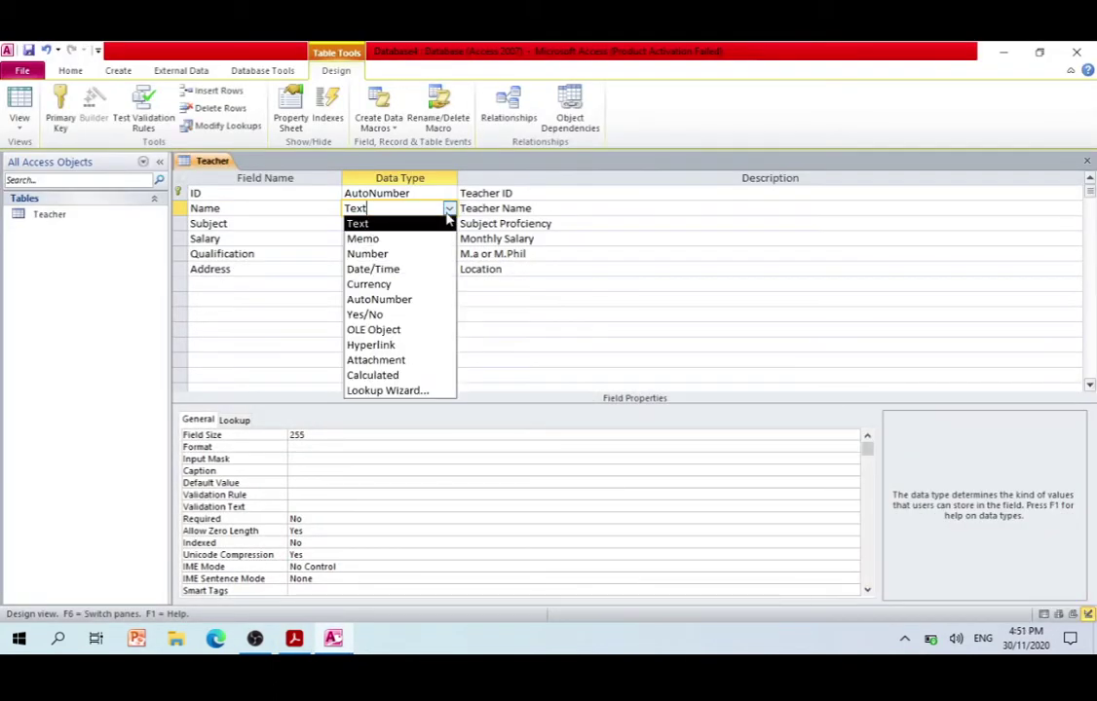
left_click(436, 239)
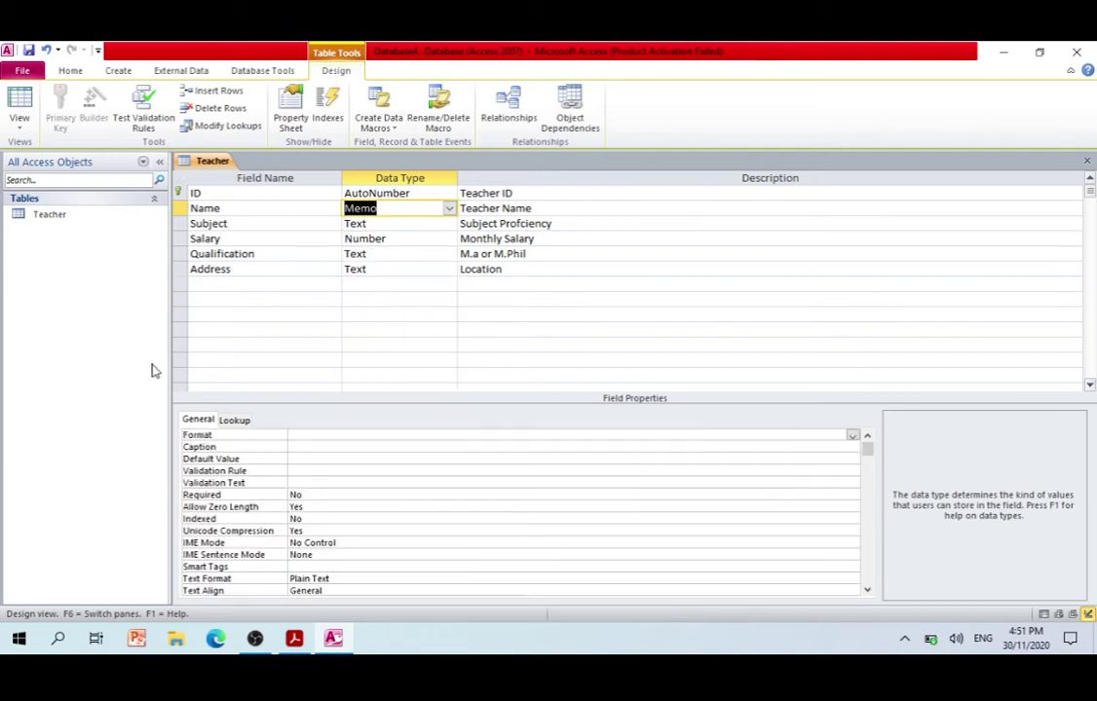
Examine the Name field's general and lookup properties, including Unicode Compression and Format.
left_click(310, 529)
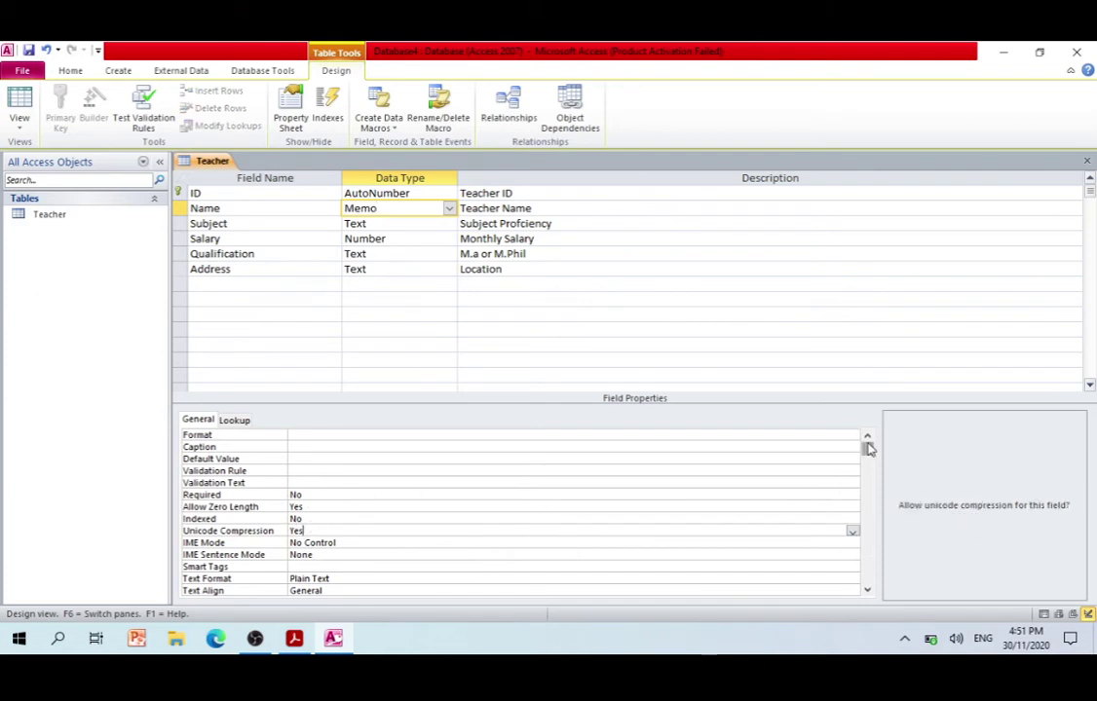
left_click_drag(870, 448, 852, 521)
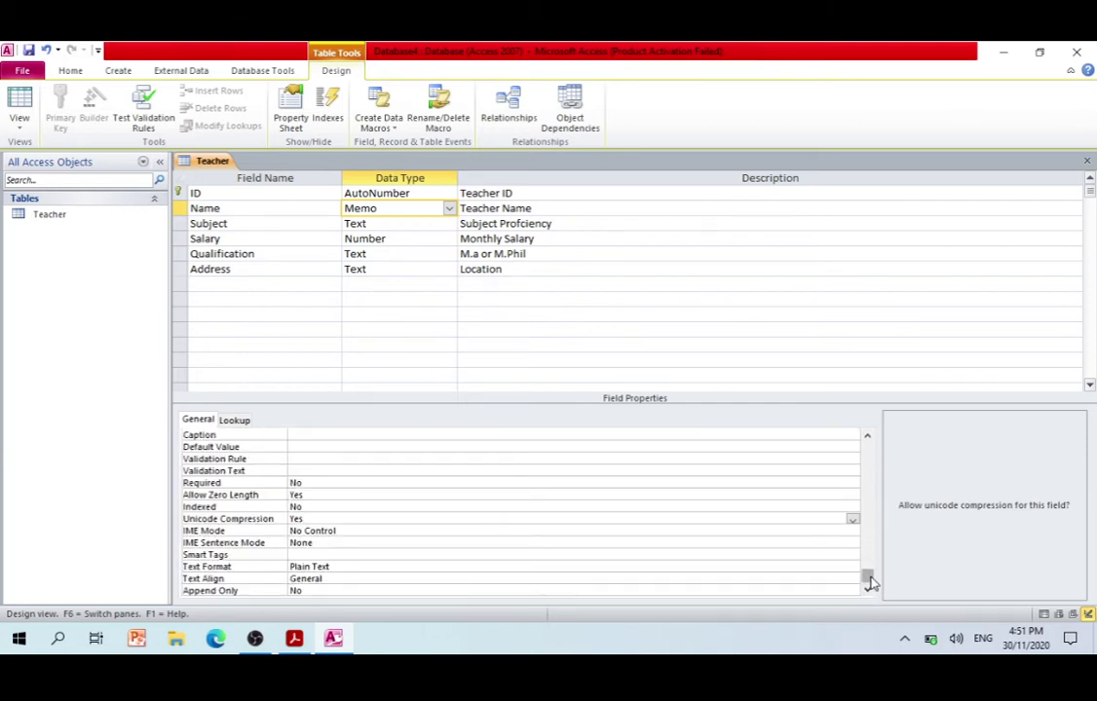
left_click(236, 421)
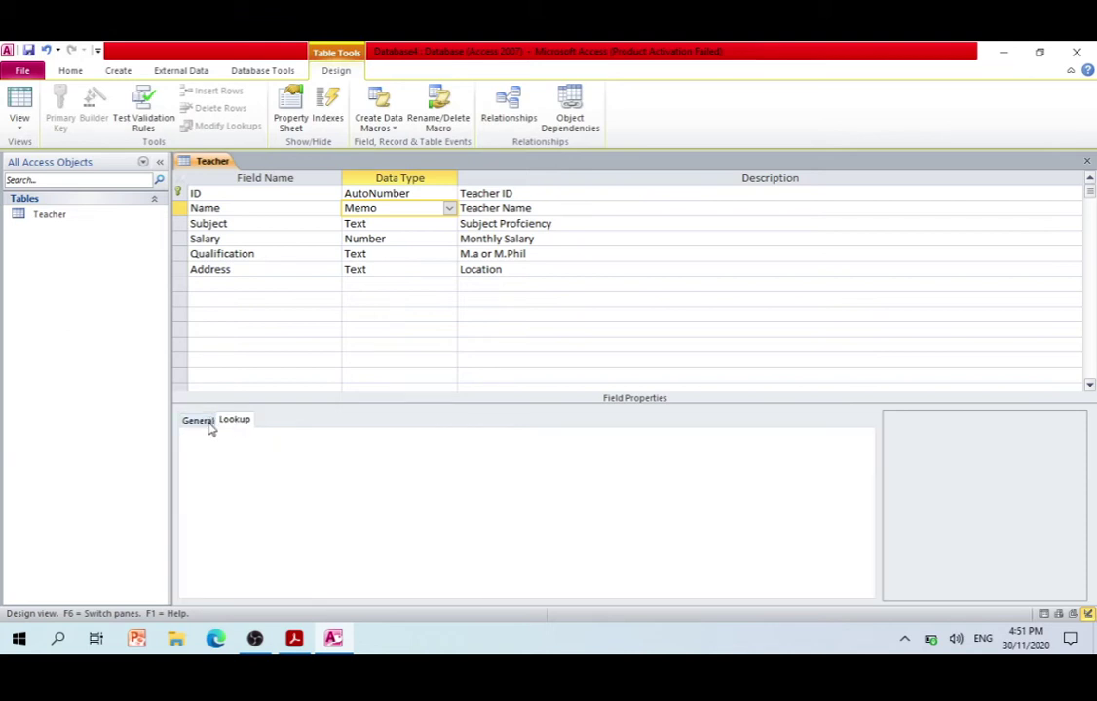
left_click(210, 423)
left_click(323, 434)
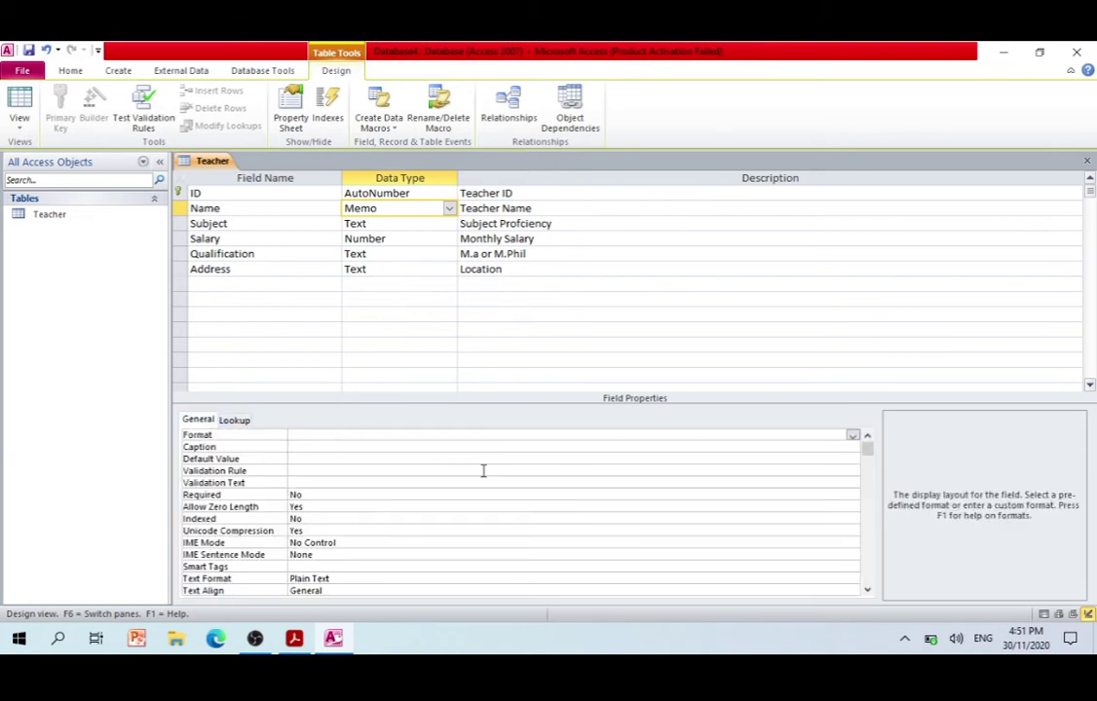
Check the Format options of the Name field, and switch to the textbook PDF to reread the data type descriptions.
left_click(853, 437)
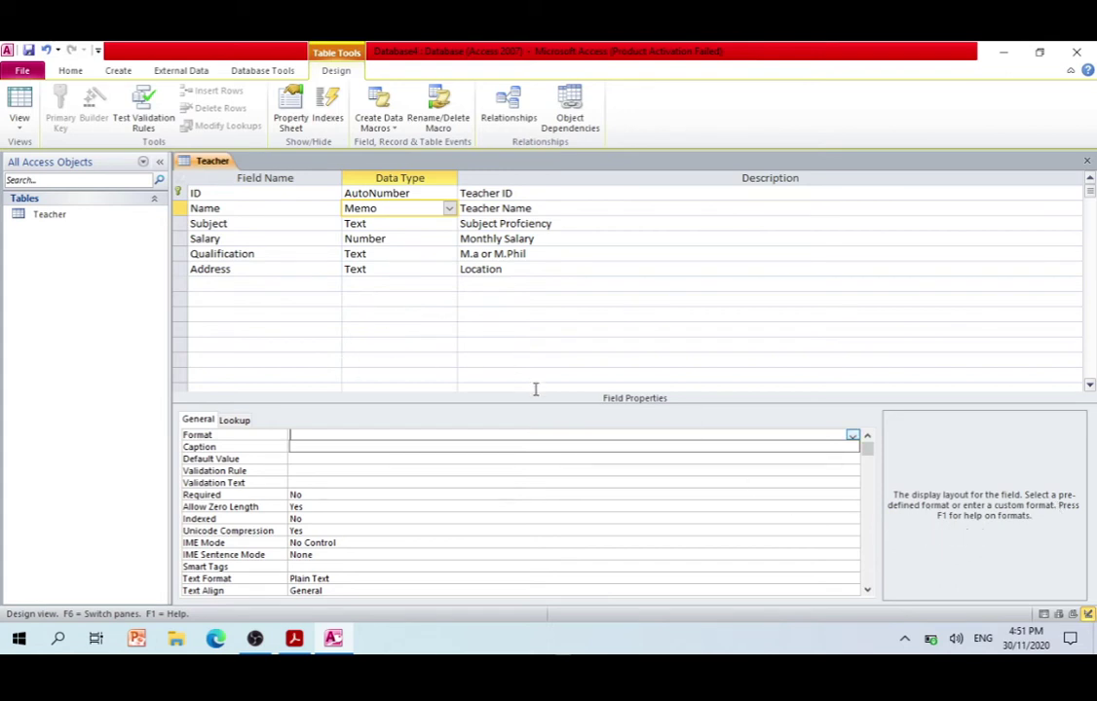
mouse_move(332, 638)
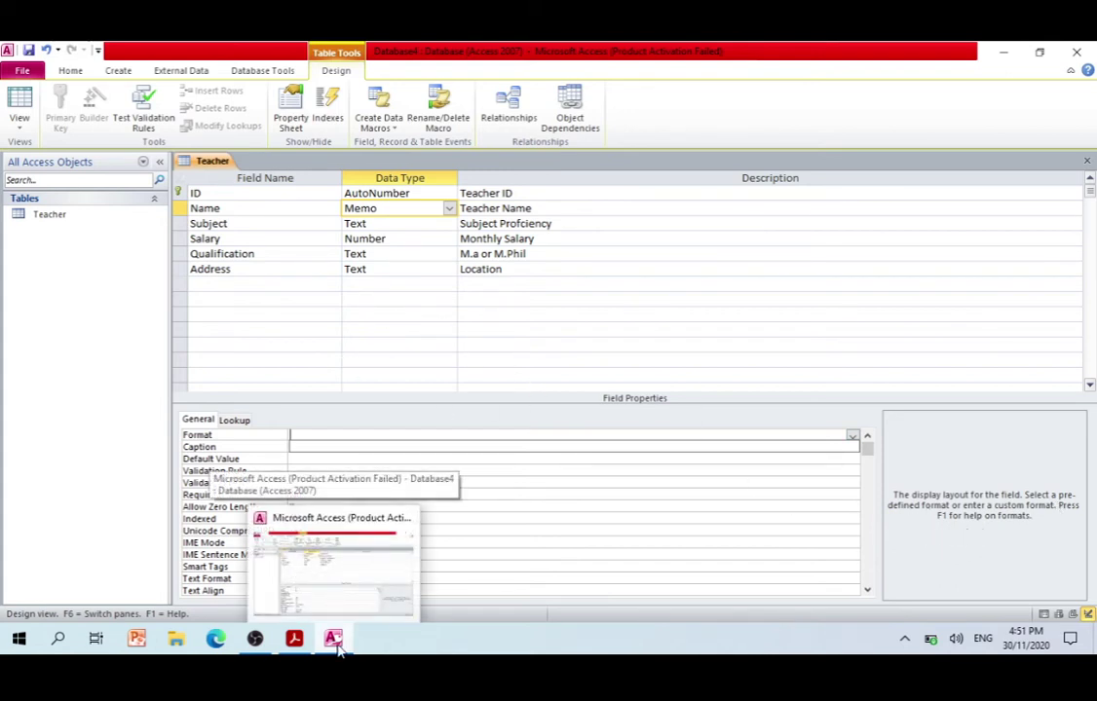
left_click(307, 574)
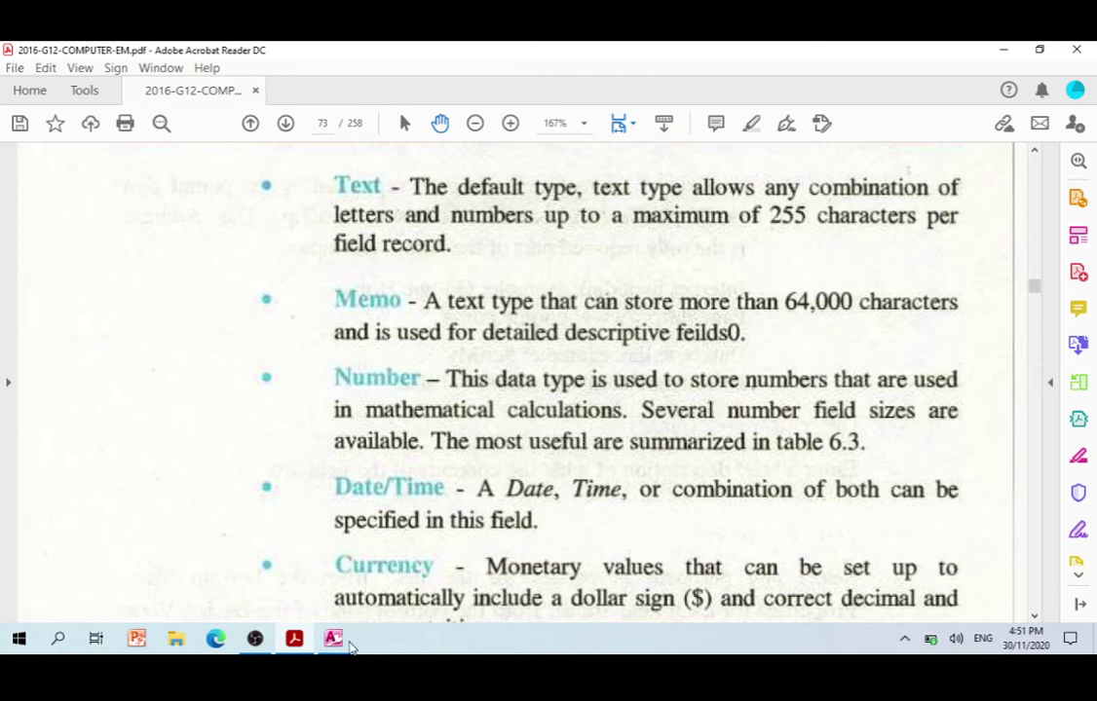
Return to Access and add a field named Data below Address with the Date/Time data type.
left_click(336, 646)
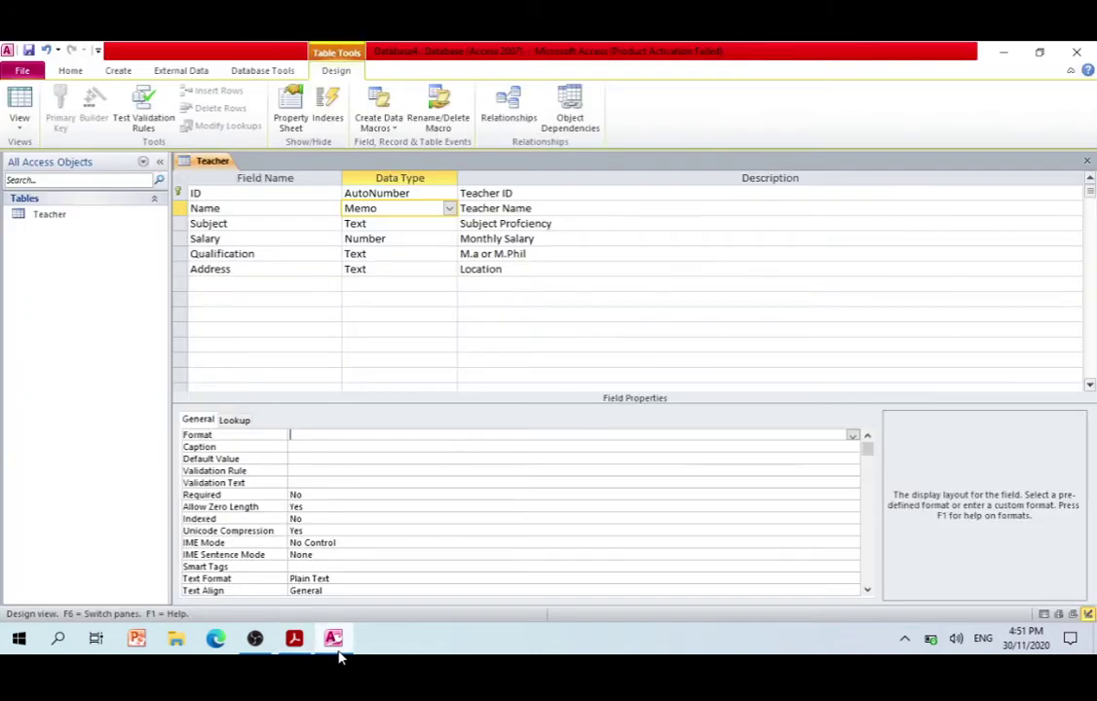
left_click(222, 283)
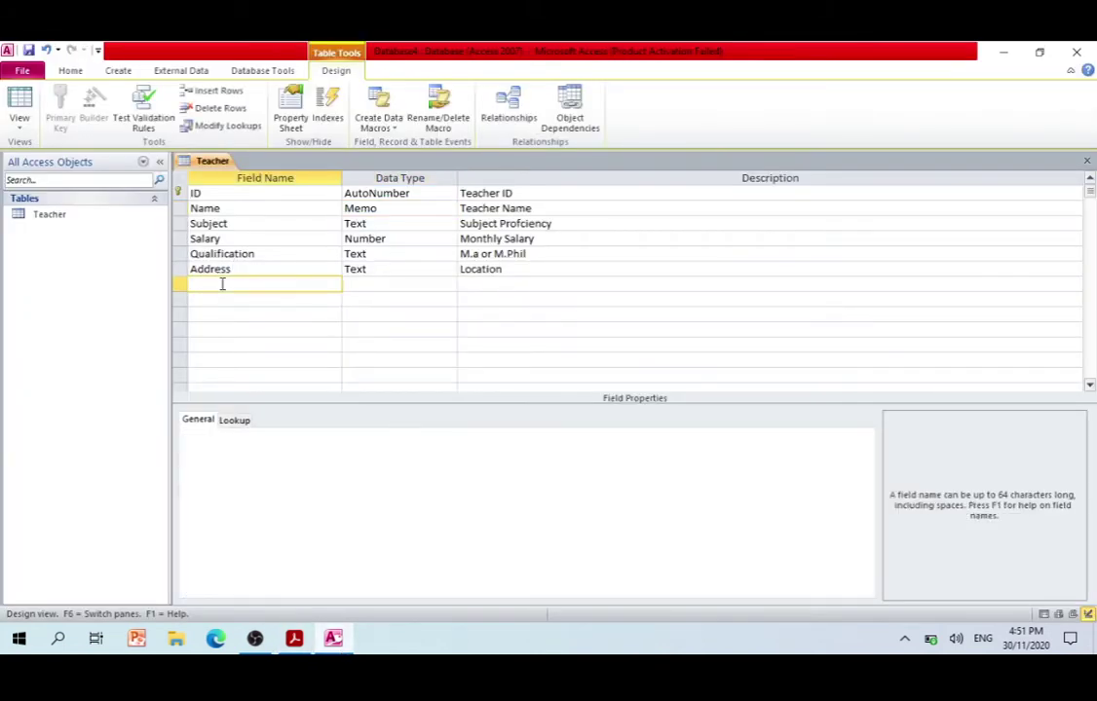
type("Data")
left_click(356, 283)
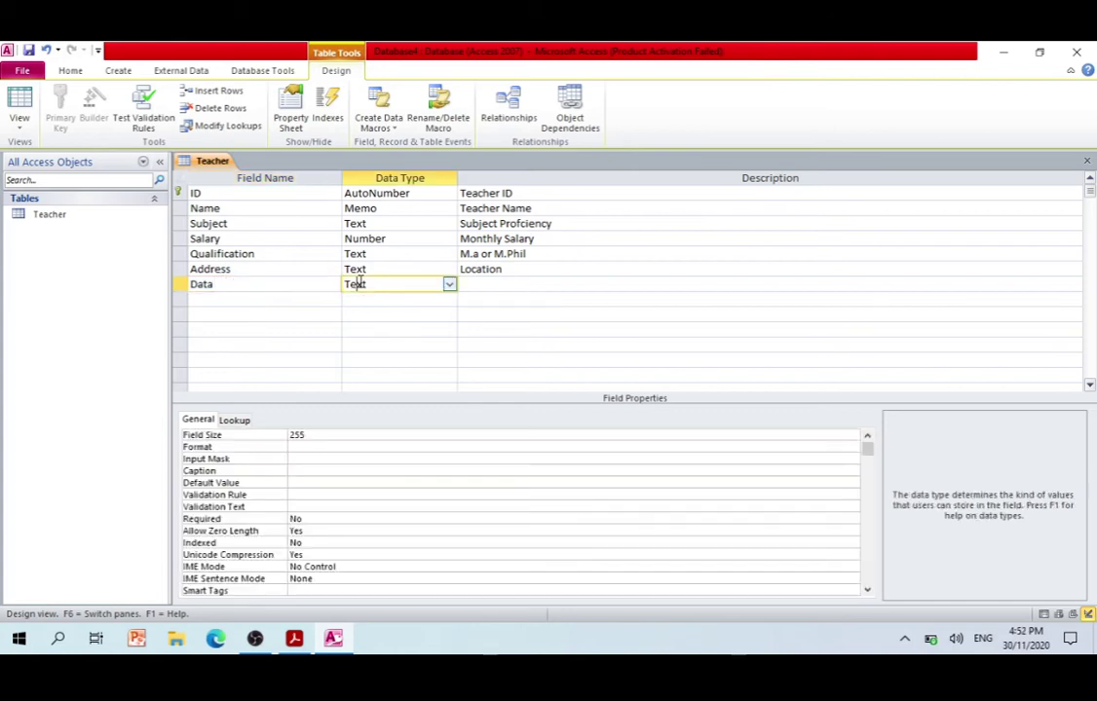
left_click(449, 285)
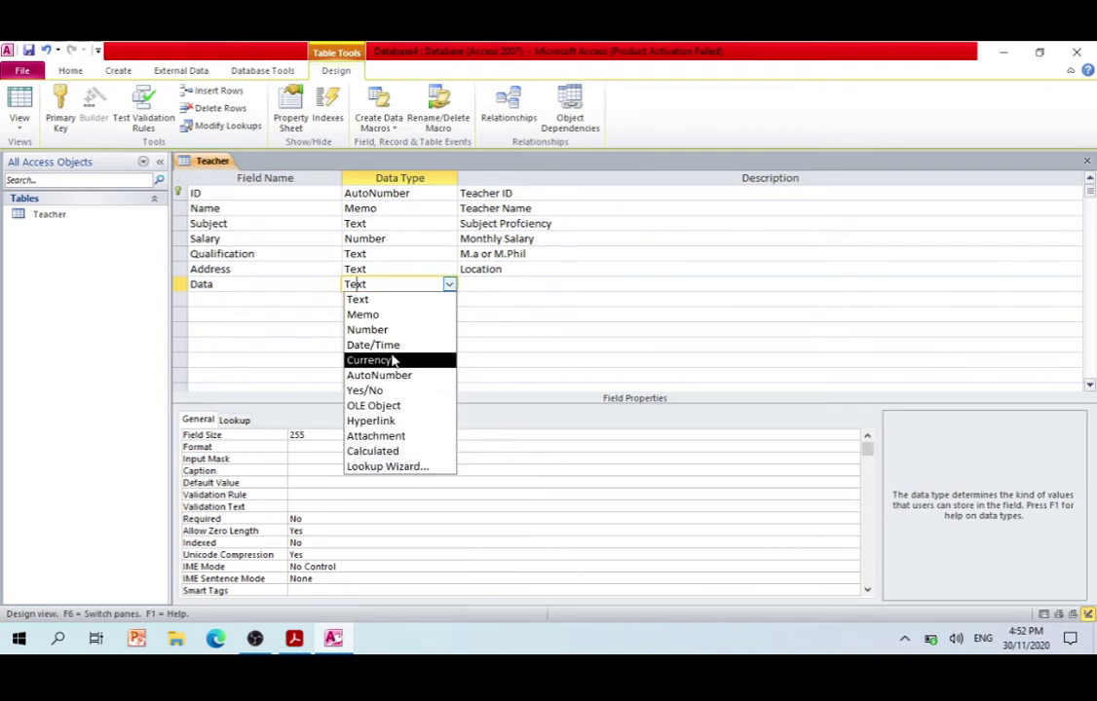
left_click(376, 345)
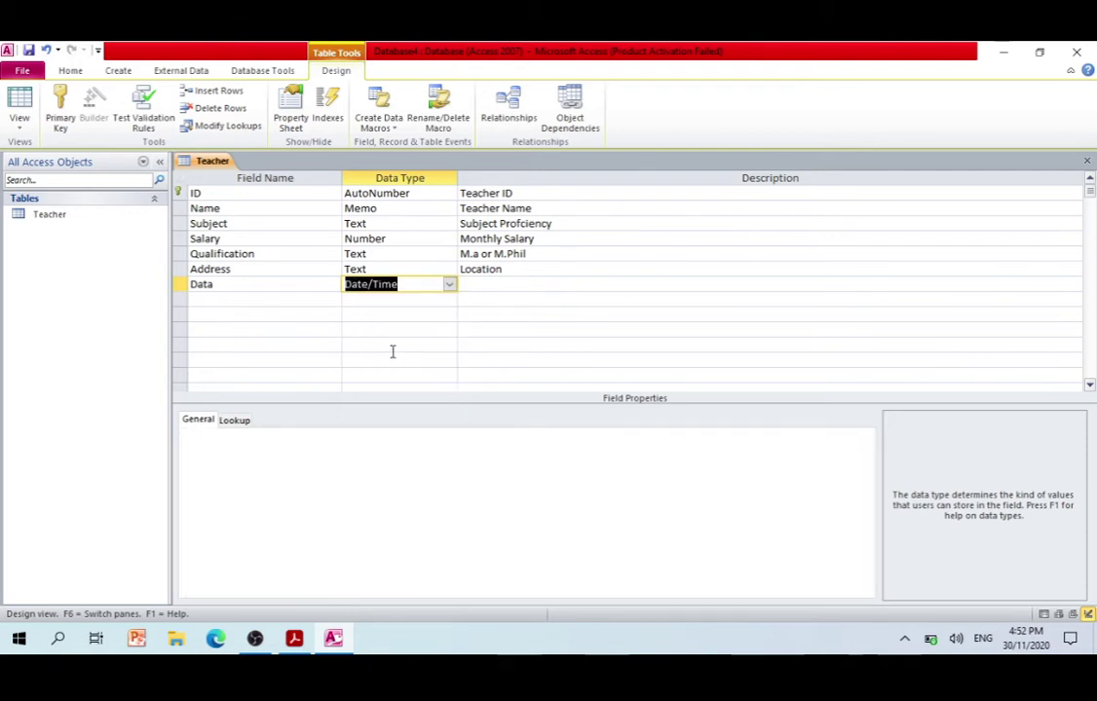
Enter "Date and time of joining" as the description of the Data field.
left_click(466, 268)
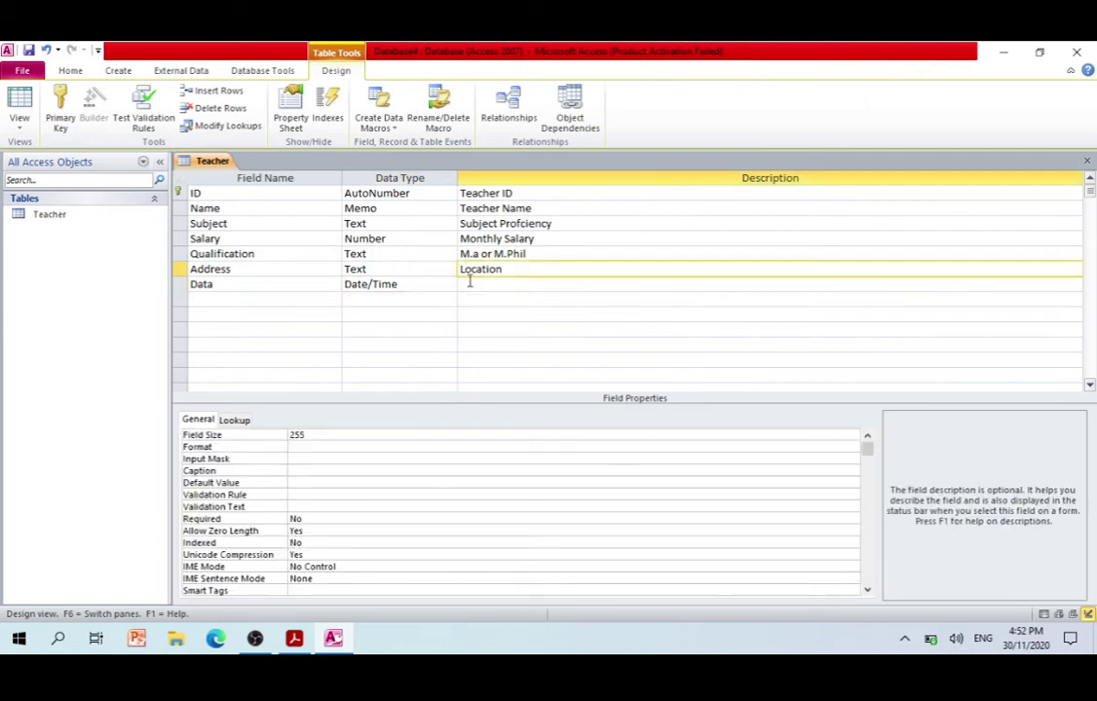
left_click(470, 283)
type("Date and")
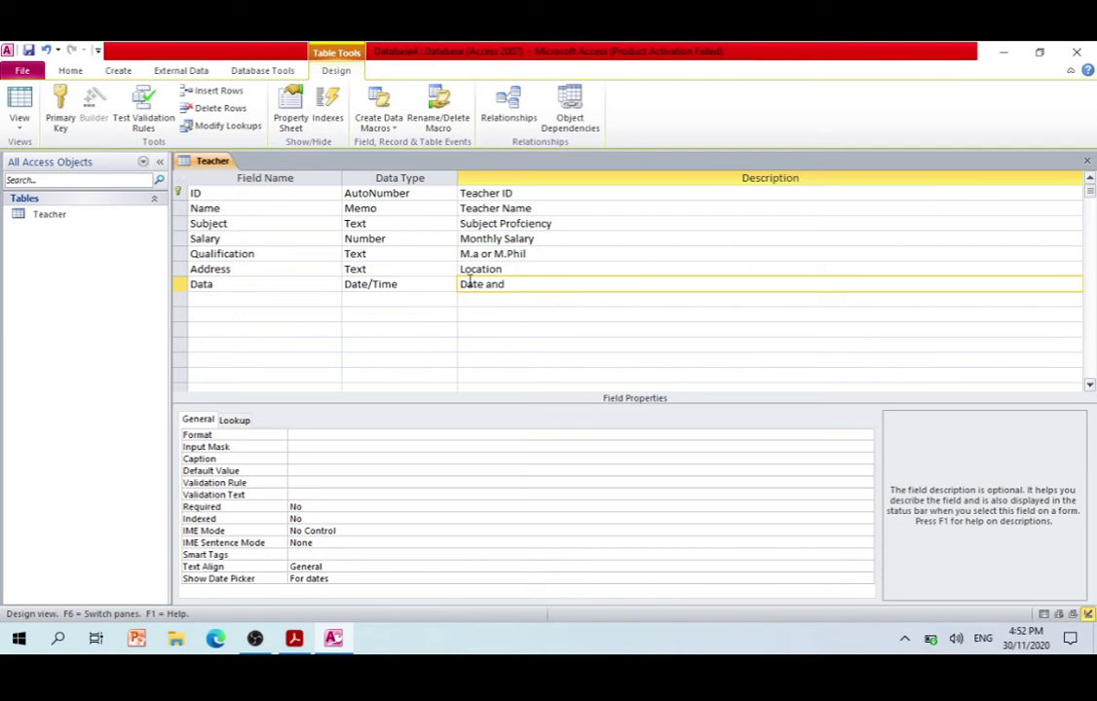
type(" time of joining")
left_click(499, 347)
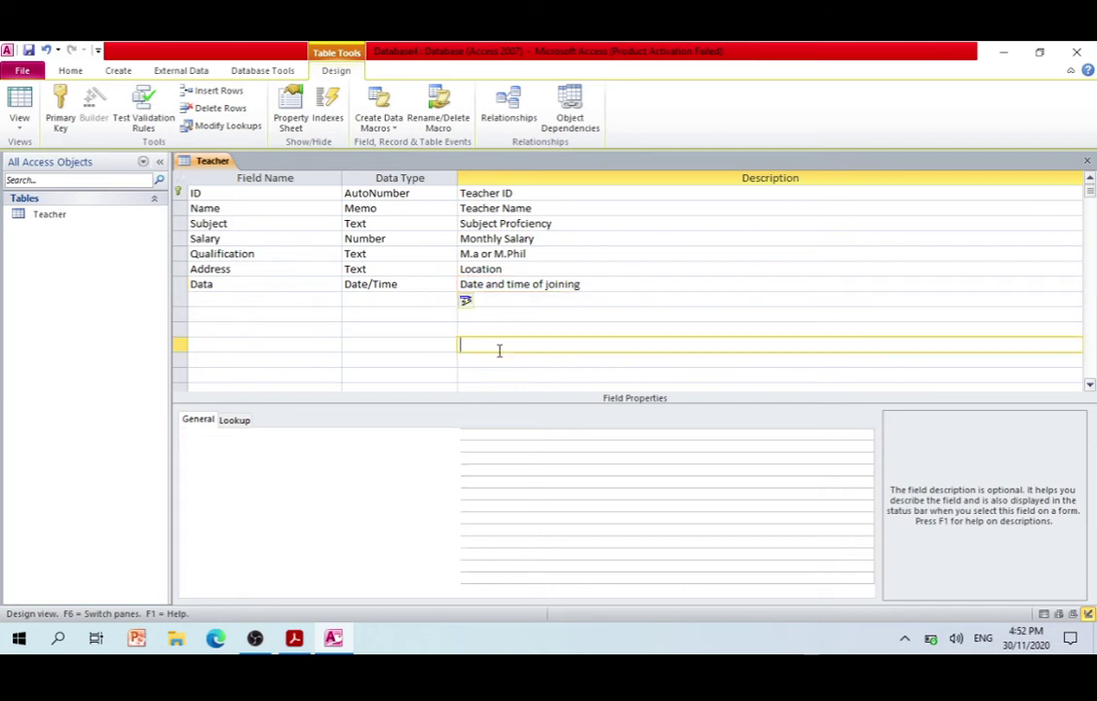
left_click(465, 285)
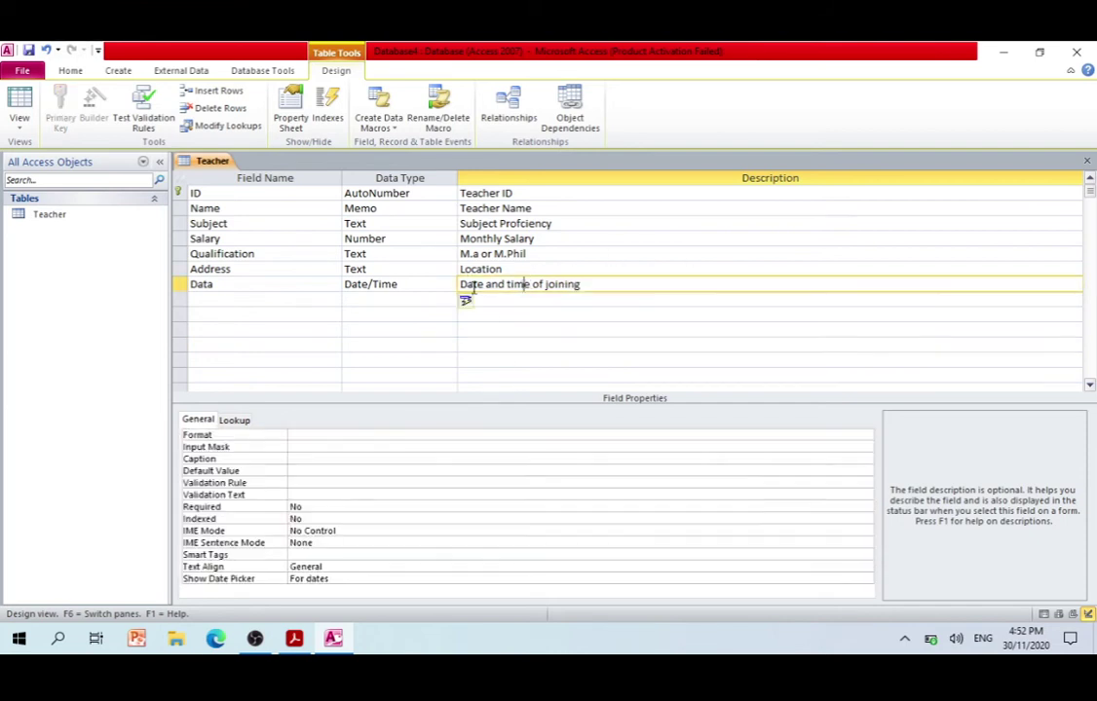
left_click(385, 285)
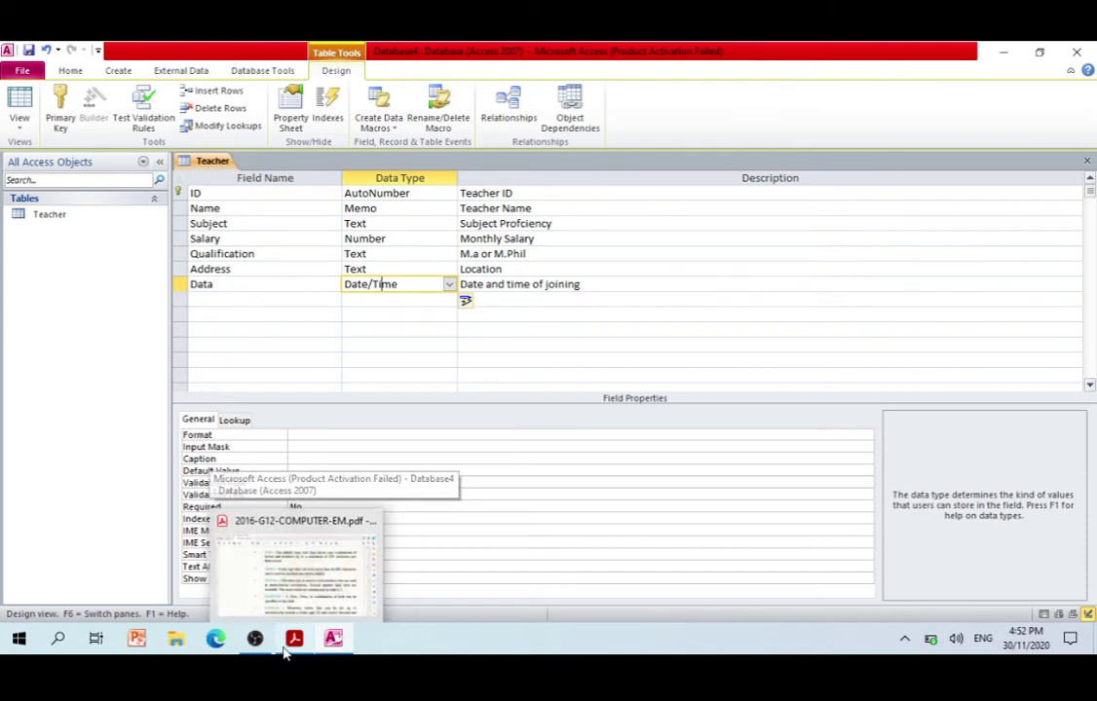
Switch to the textbook PDF and read the Date/Time, Currency, Auto Number and Yes/No descriptions.
left_click(318, 565)
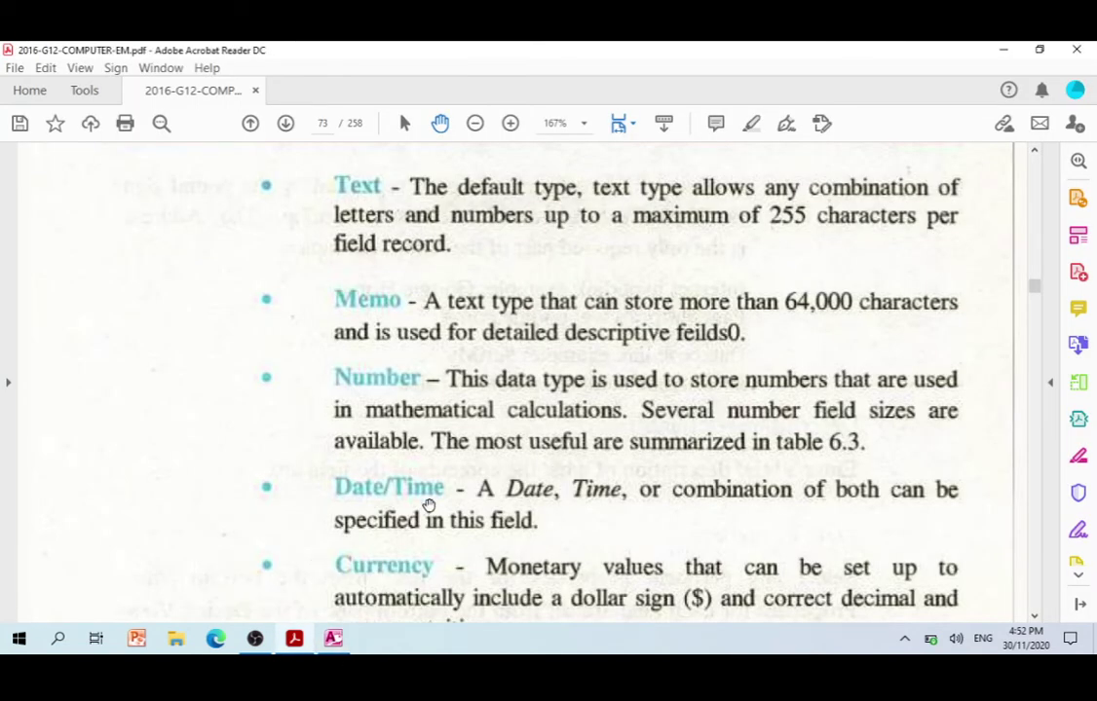
scroll(428, 351, "down", 3)
scroll(800, 446, "down", 3)
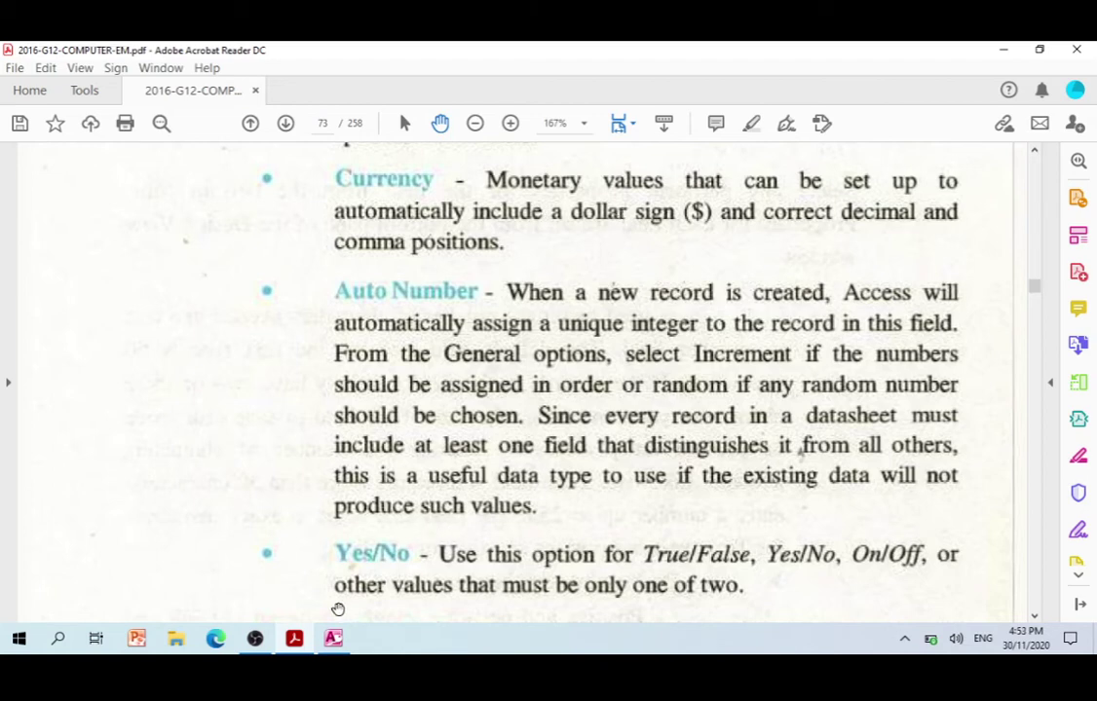
mouse_move(336, 640)
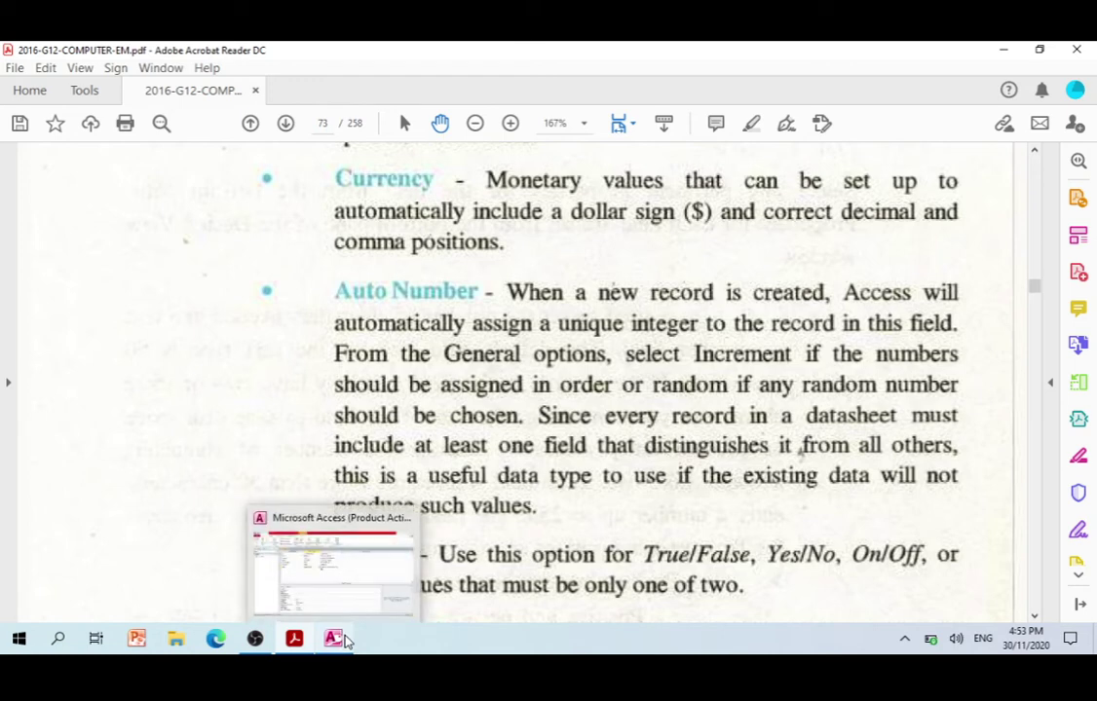
mouse_move(267, 646)
Return to Access and change the data type of the Salary field to Currency.
left_click(333, 639)
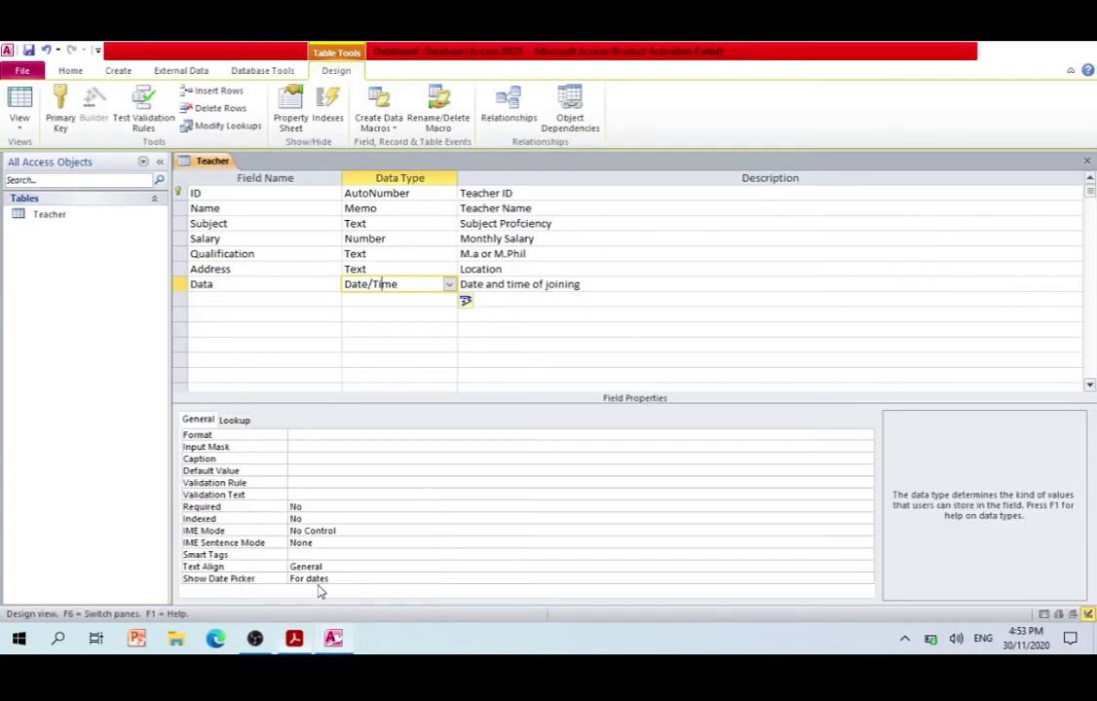
left_click(376, 238)
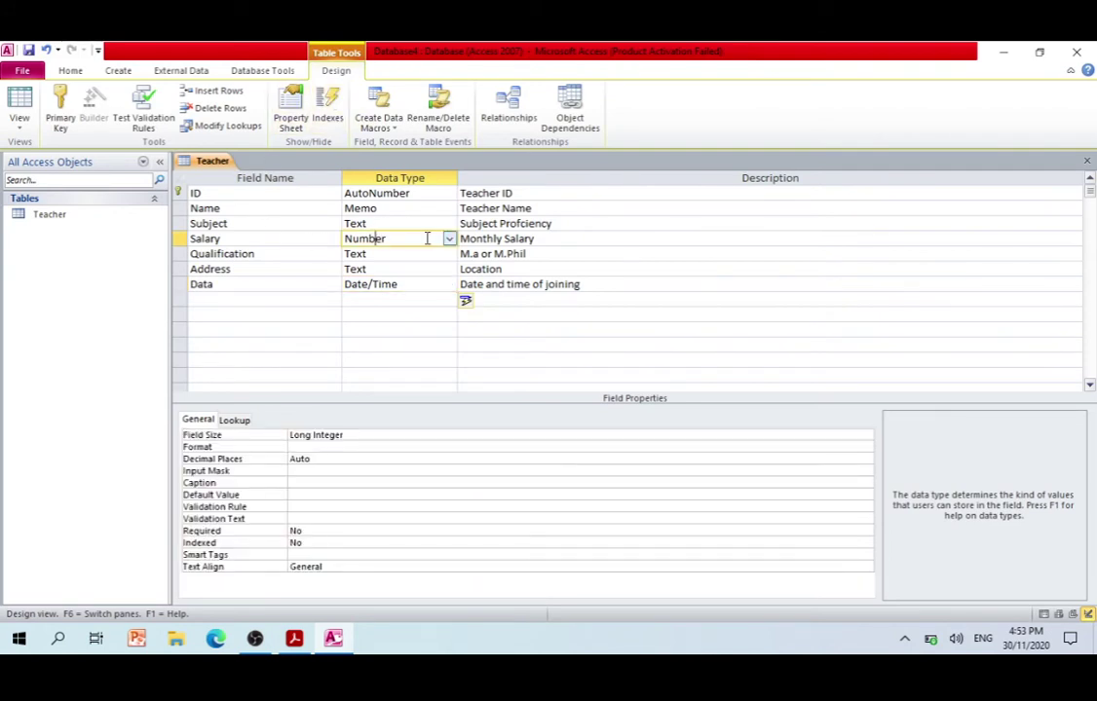
left_click(449, 240)
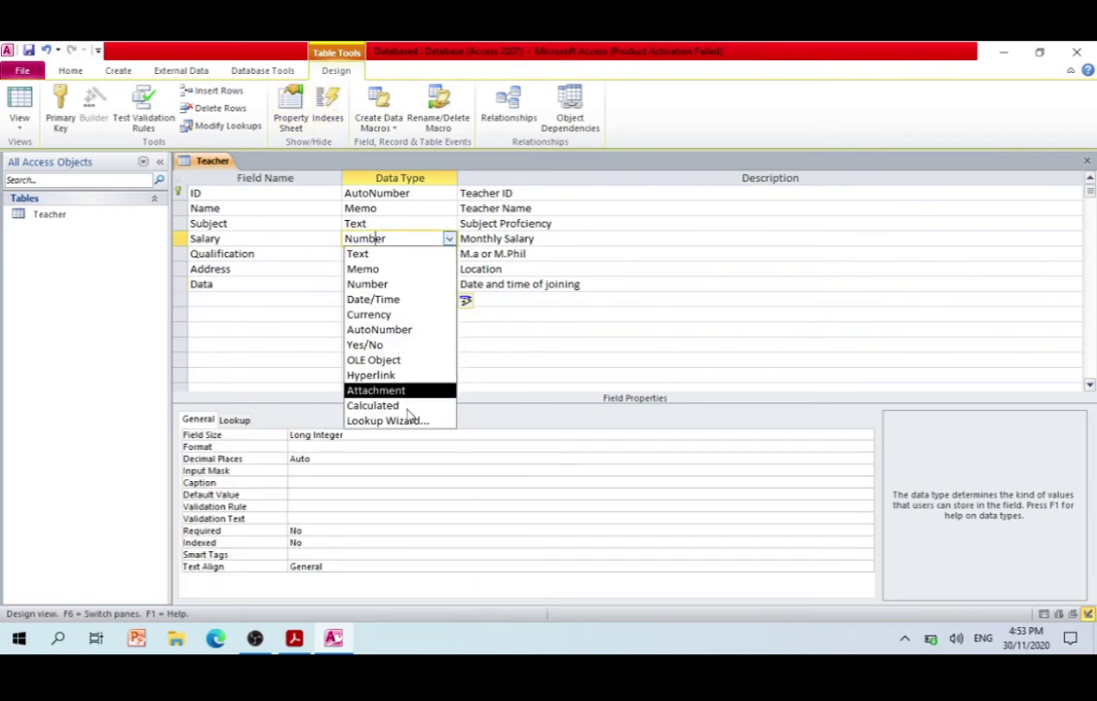
left_click(375, 314)
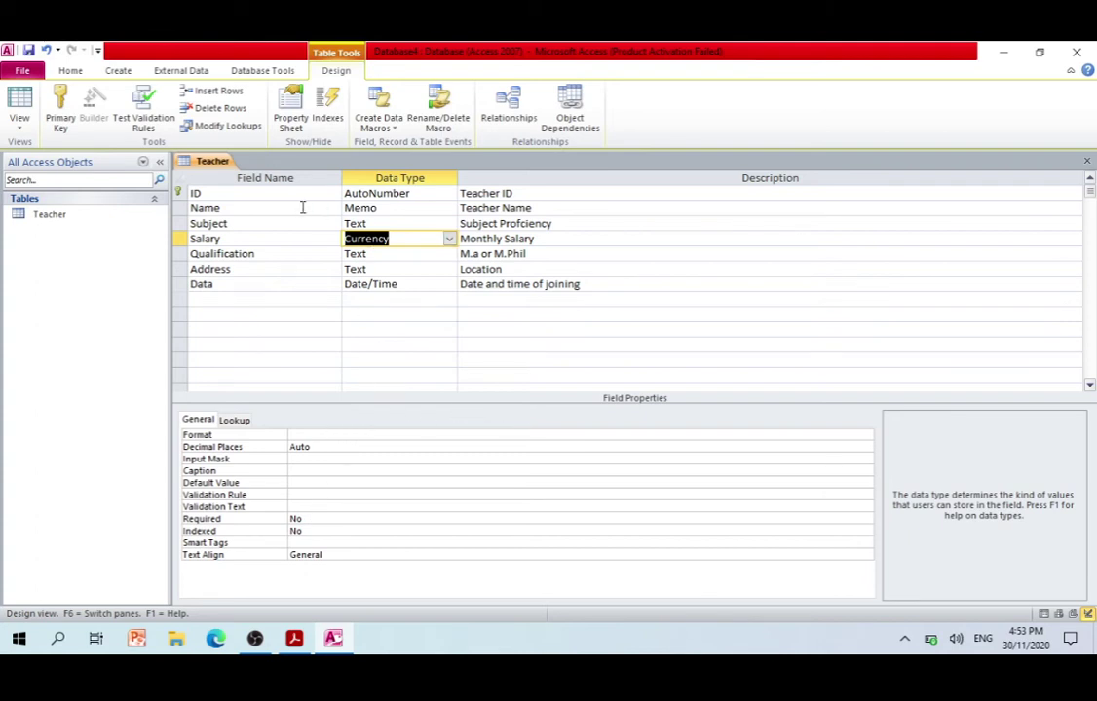
Save the Teacher table and switch it to Datasheet View to check the Salary column's values.
right_click(218, 168)
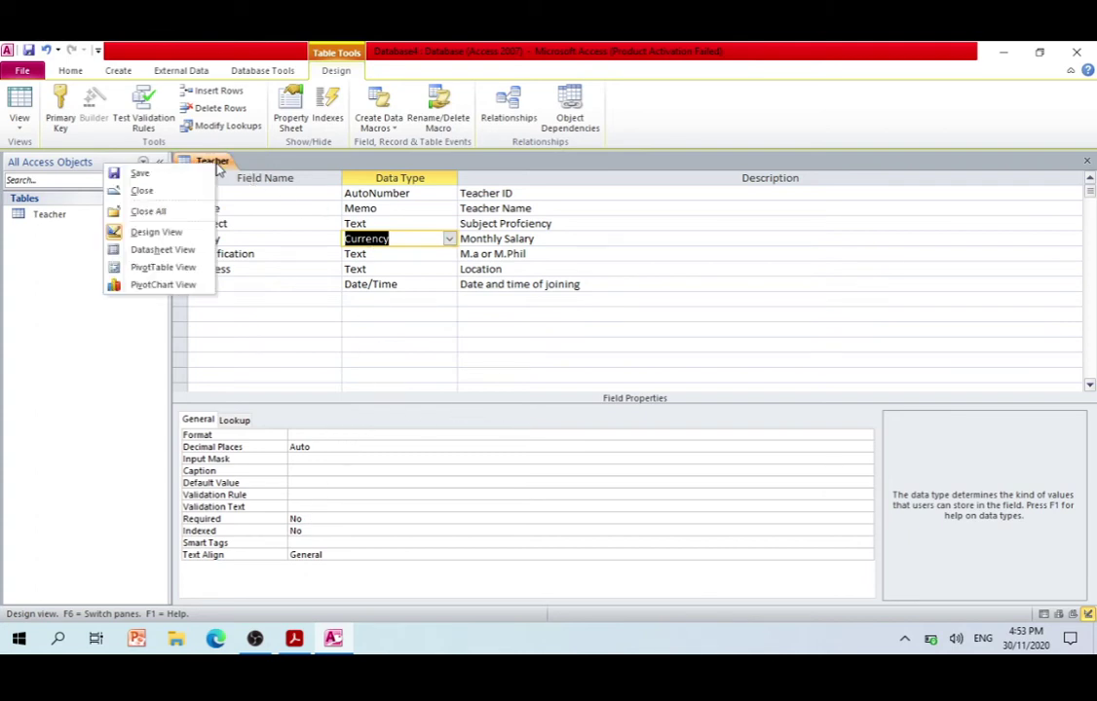
left_click(139, 172)
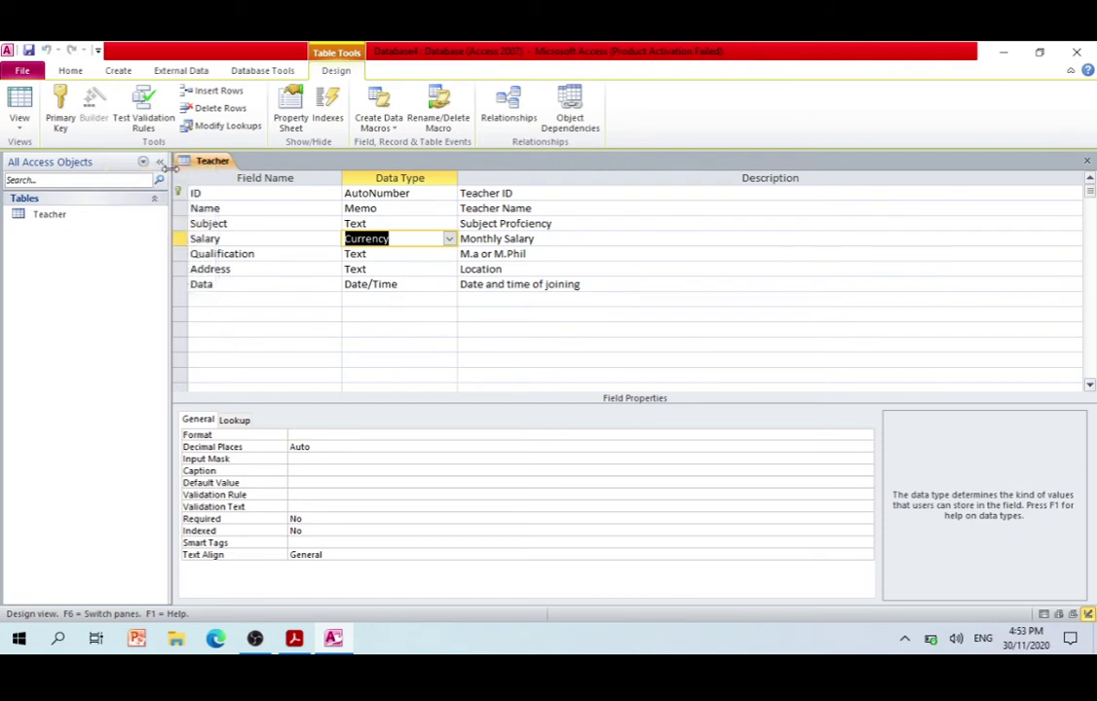
right_click(196, 163)
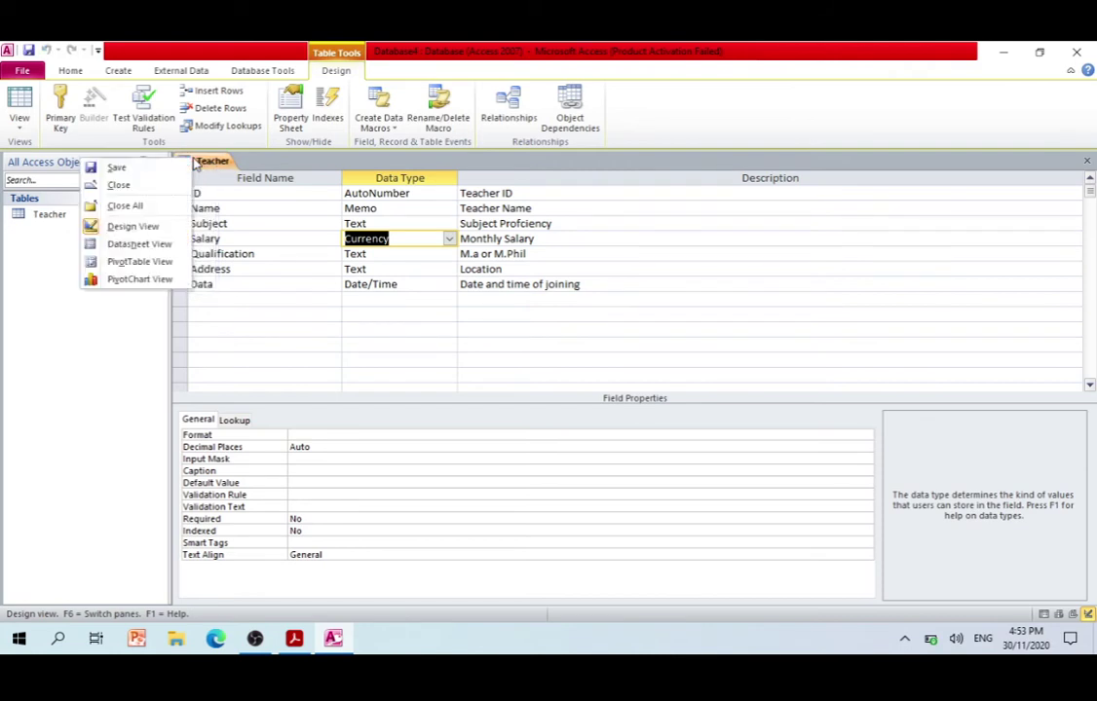
left_click(139, 244)
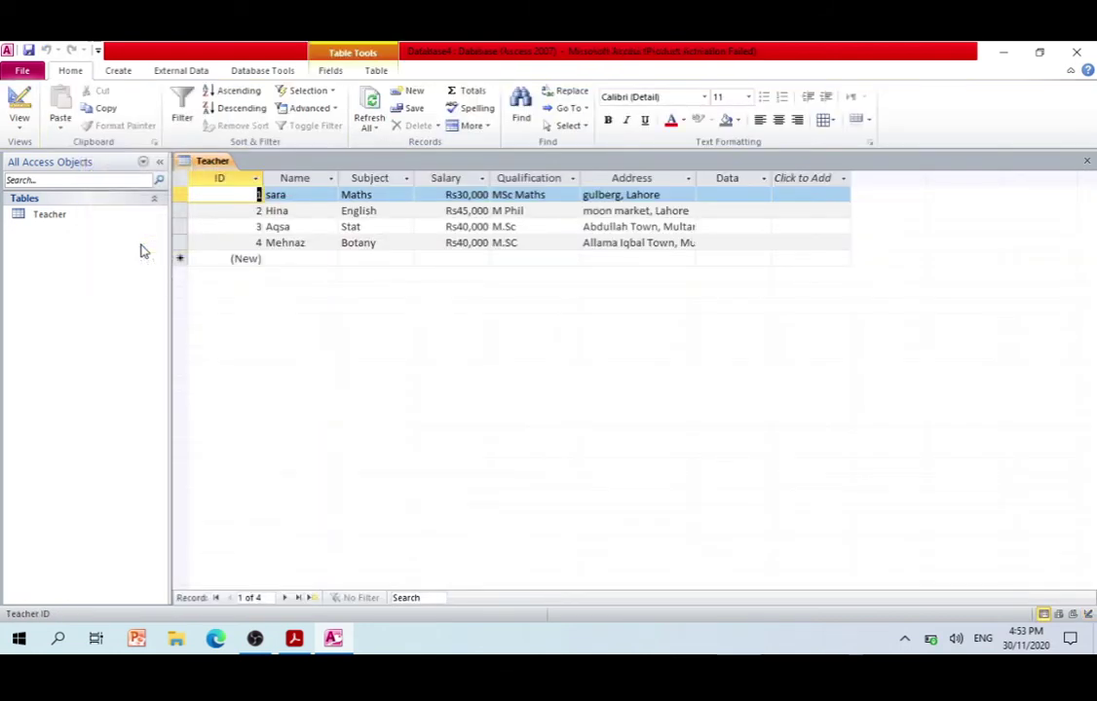
left_click(464, 211)
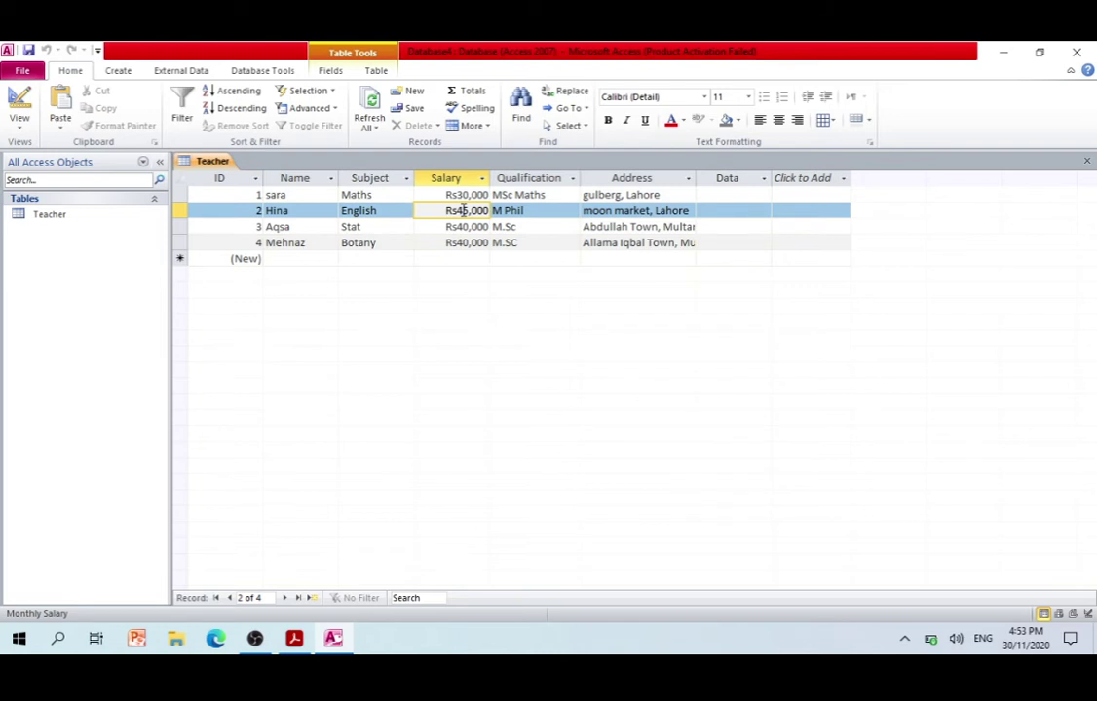